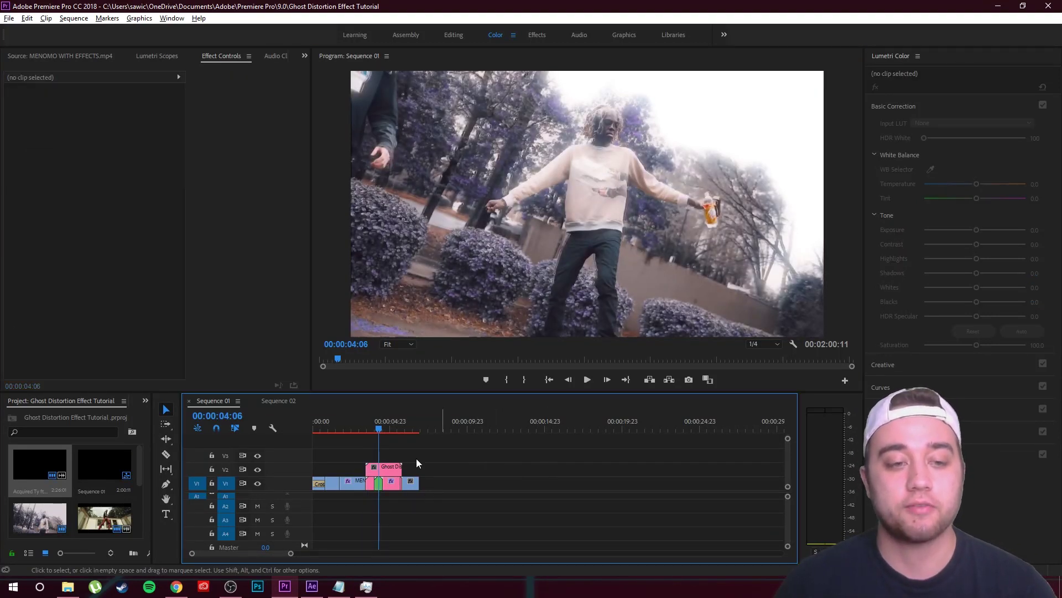
# Play the edited sequence, returning to its start, to review the example distortion effects
pyautogui.click(587, 379)
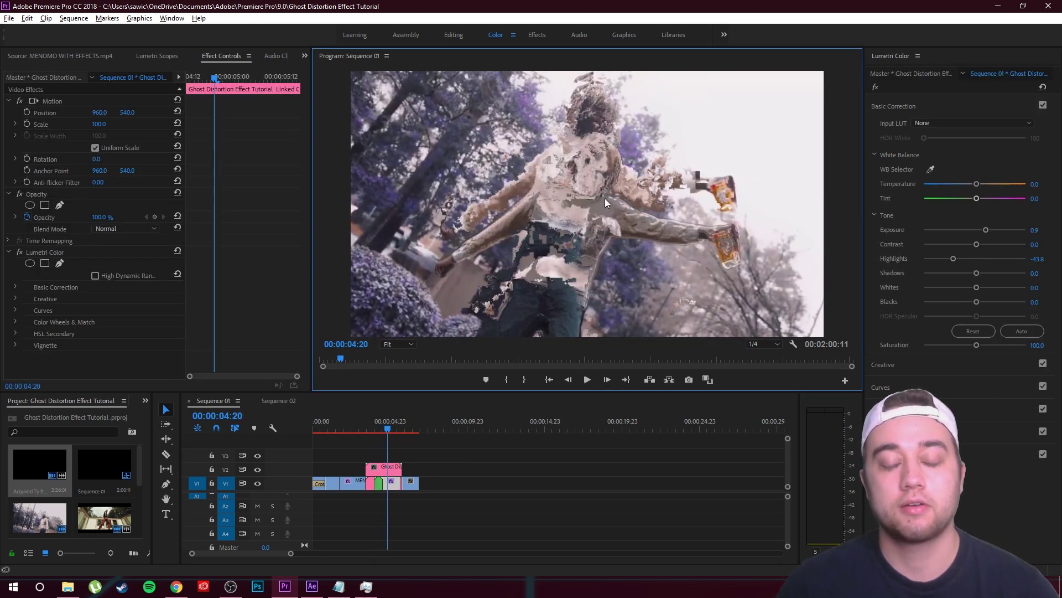
pyautogui.click(487, 440)
pyautogui.press('Up')
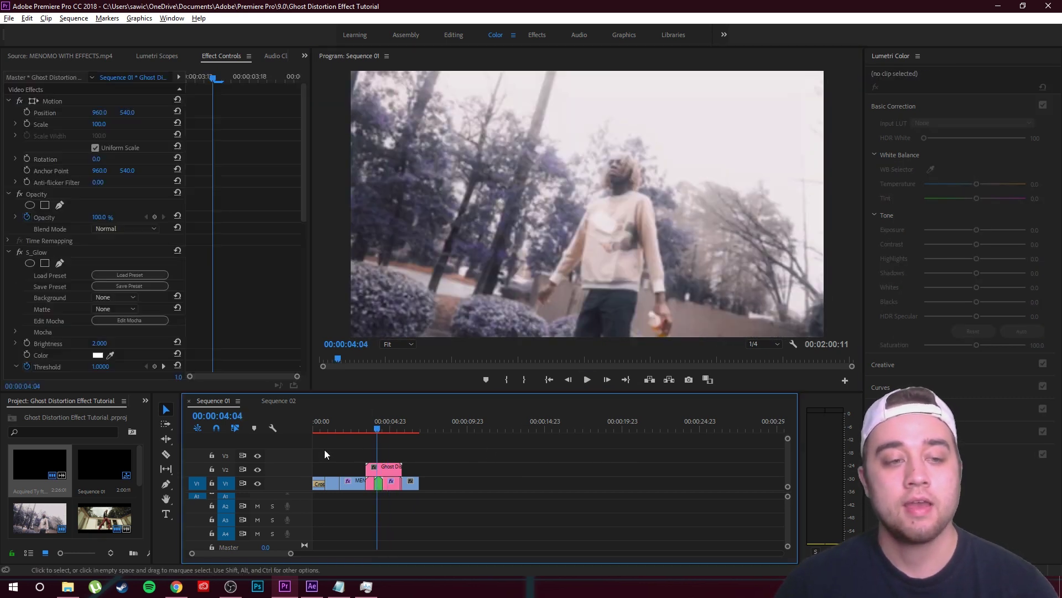
pyautogui.press('Home')
pyautogui.click(587, 379)
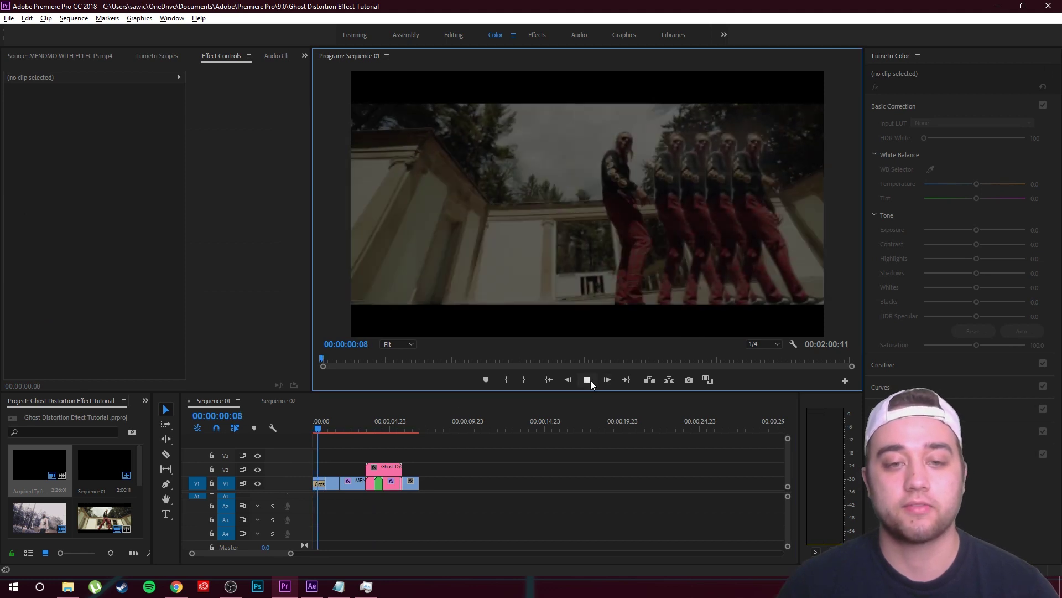
pyautogui.click(495, 411)
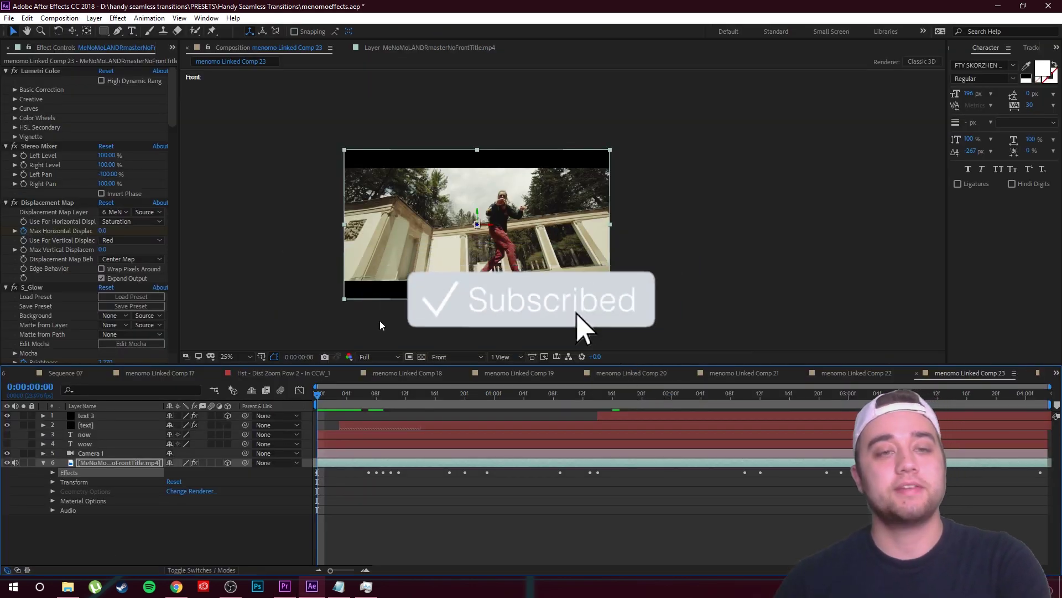
# In After Effects, preview menomo Linked Comp 23 and examine its distorted frames and the Displacement Map's horizontal channel options
pyautogui.scroll(6, 426, 226)
pyautogui.scroll(-6, 426, 224)
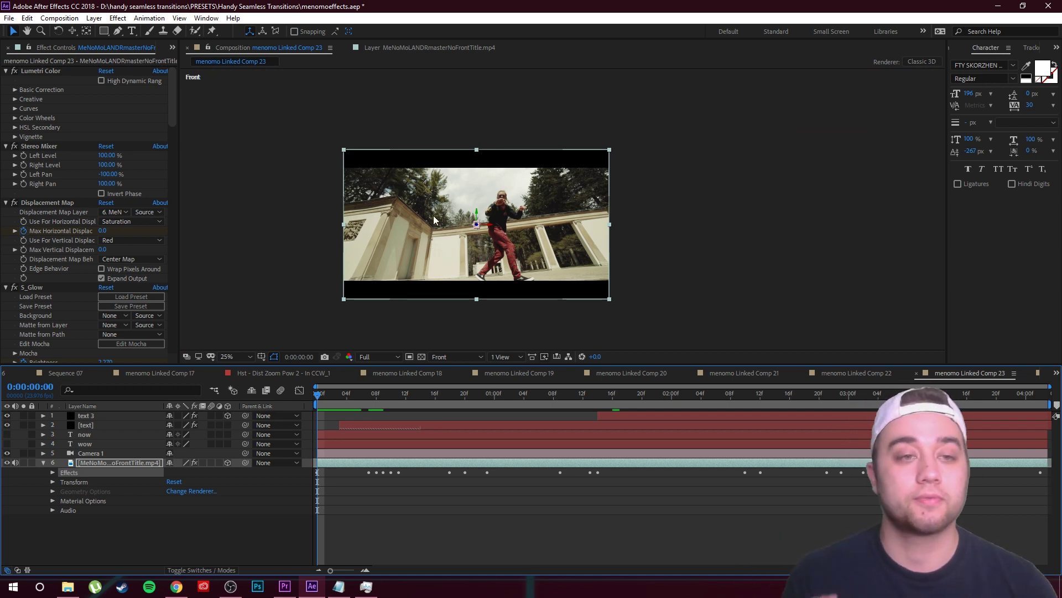
pyautogui.press('space')
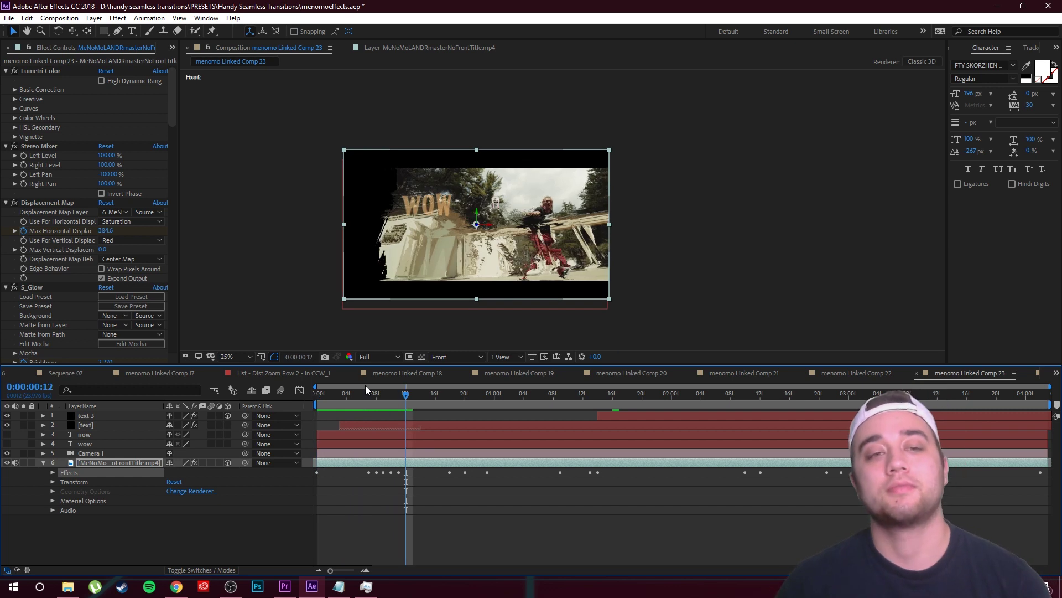
pyautogui.moveTo(174, 118); pyautogui.dragTo(173, 72)
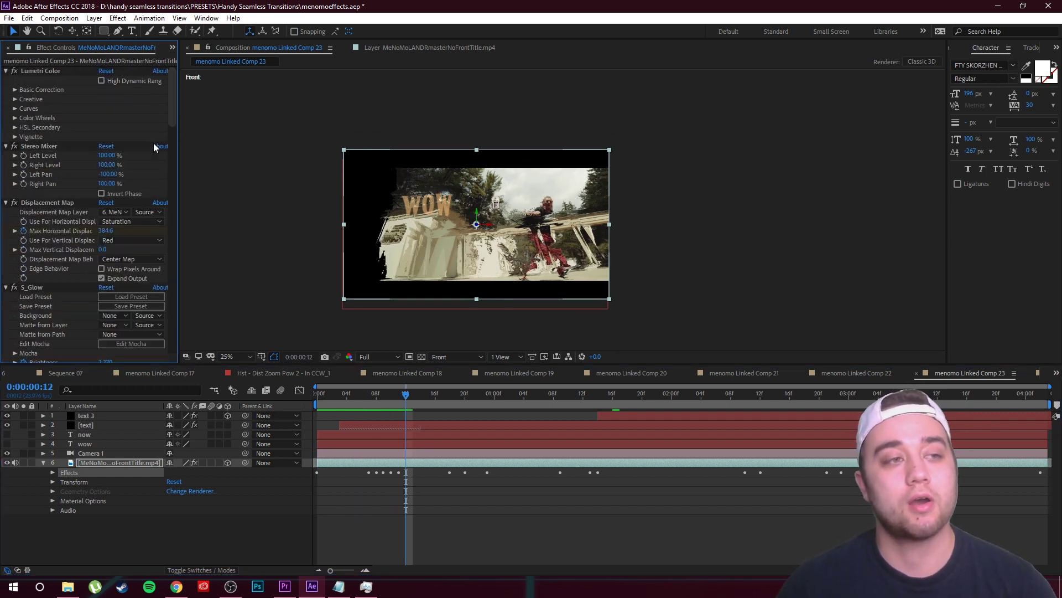
pyautogui.click(133, 222)
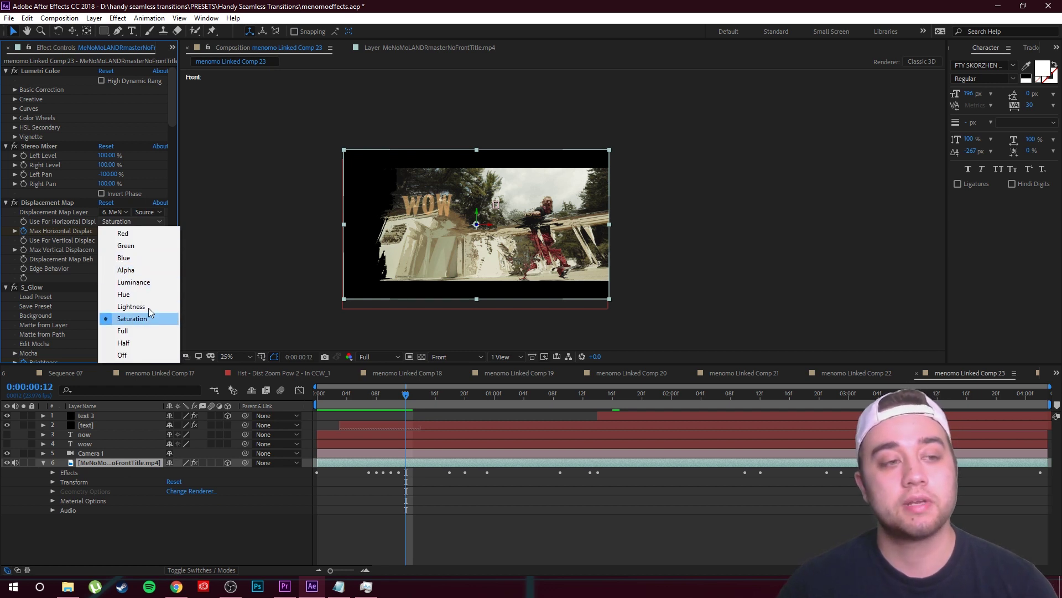
pyautogui.click(133, 319)
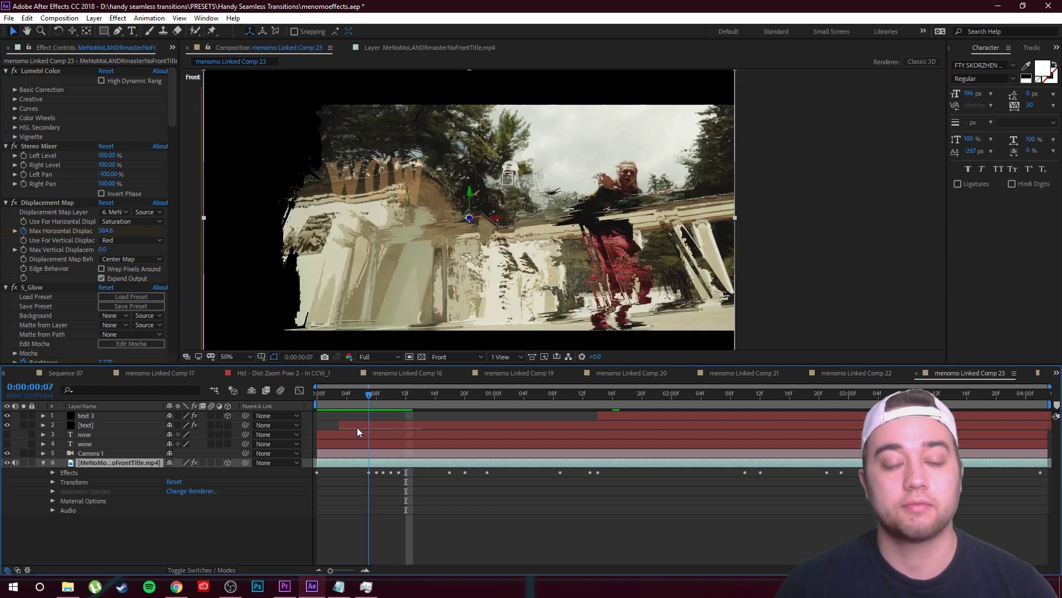
pyautogui.moveTo(357, 427); pyautogui.dragTo(383, 396)
pyautogui.scroll(2, 515, 280)
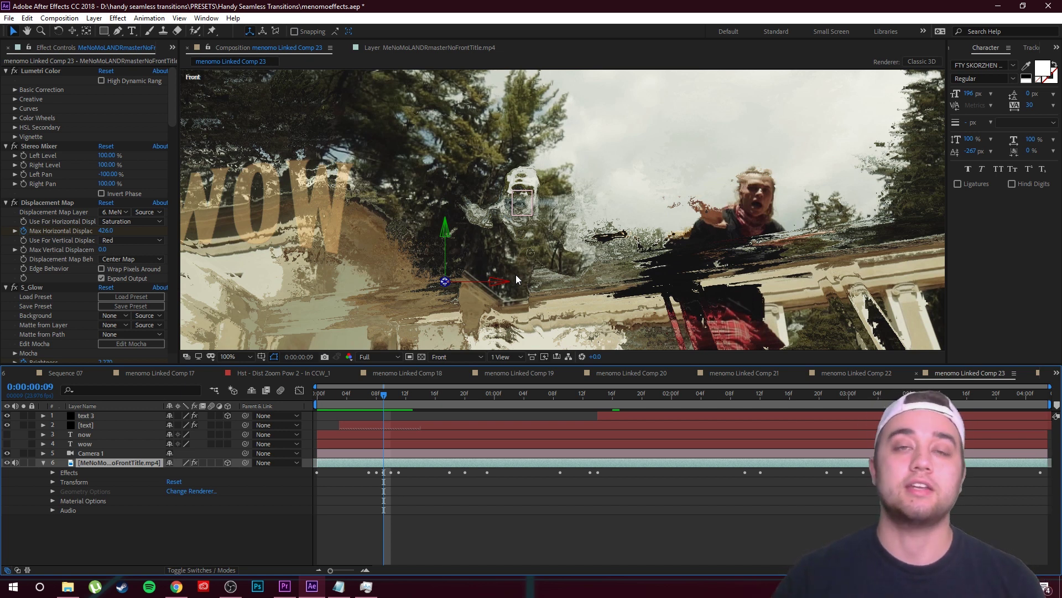
# Switch to Premiere Pro and replace the clip near the end of Sequence 01 with a linked After Effects composition
pyautogui.click(283, 587)
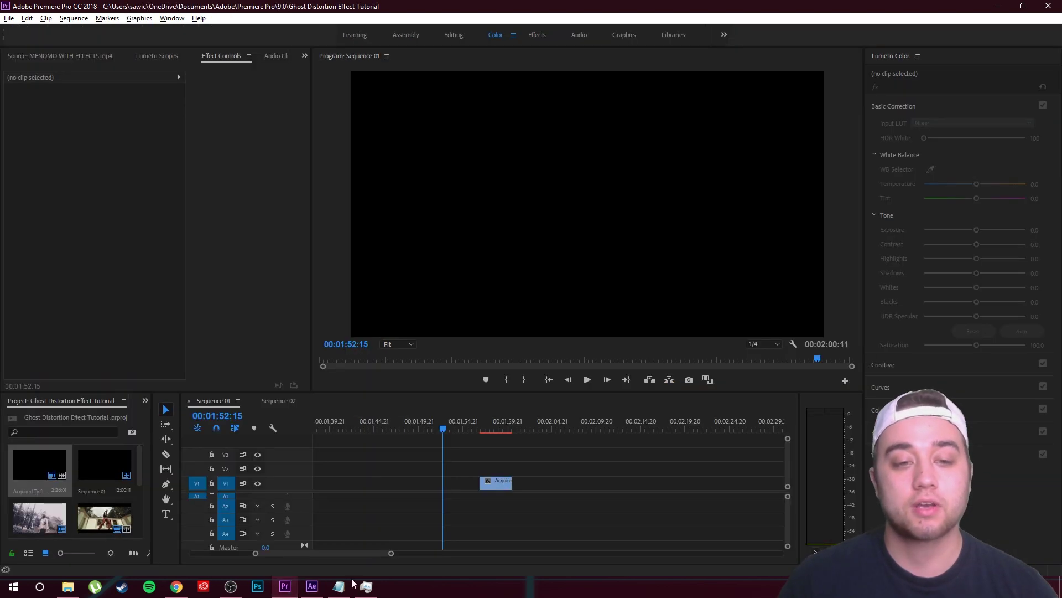
pyautogui.rightClick(491, 493)
pyautogui.click(545, 171)
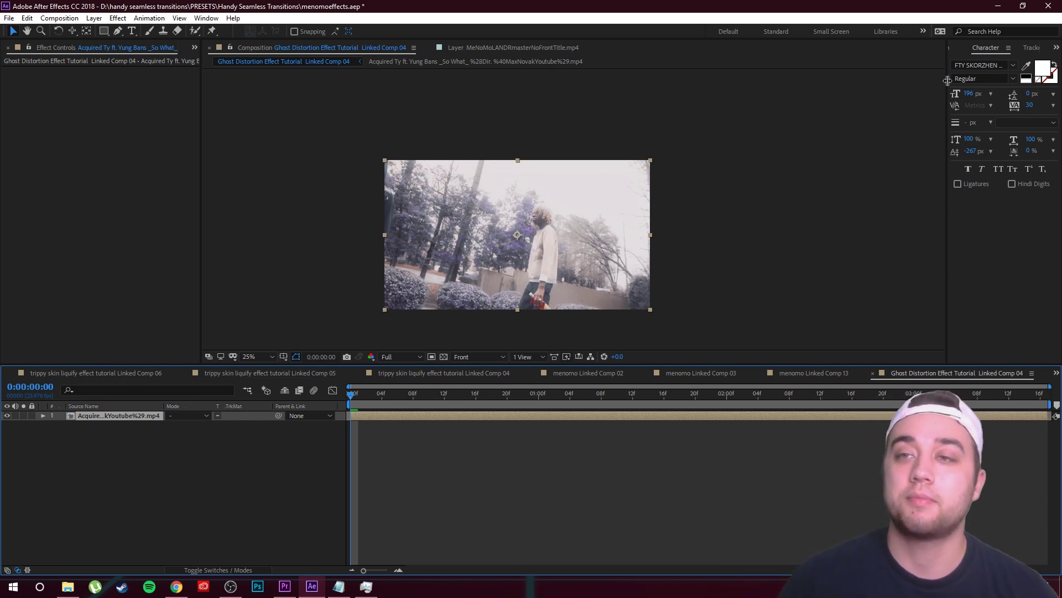
# Search the effects for "displacement" and apply the Distort effect Displacement Map to the video layer
pyautogui.click(1056, 47)
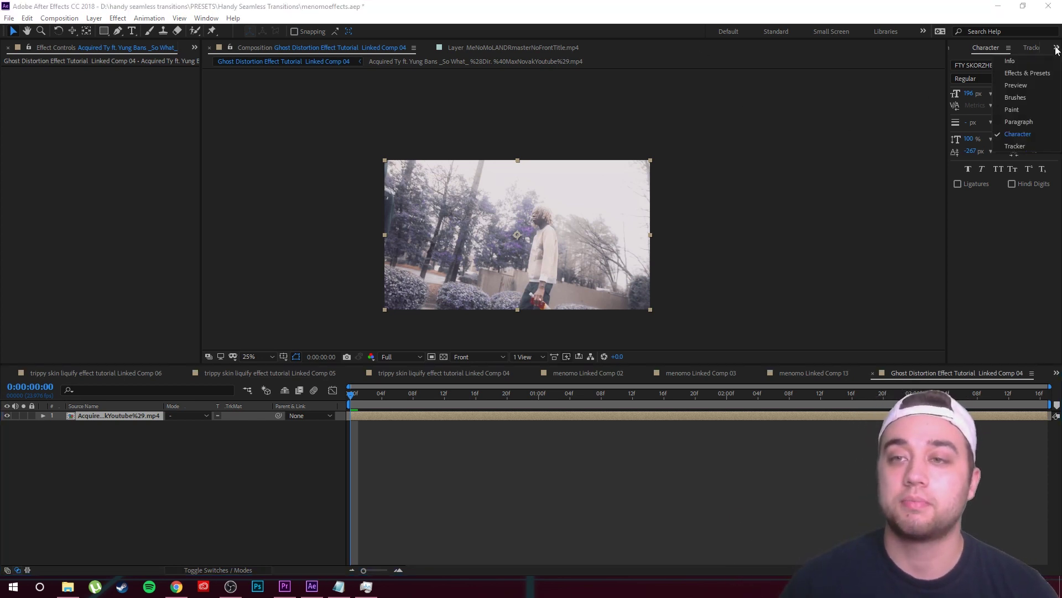
pyautogui.click(1027, 73)
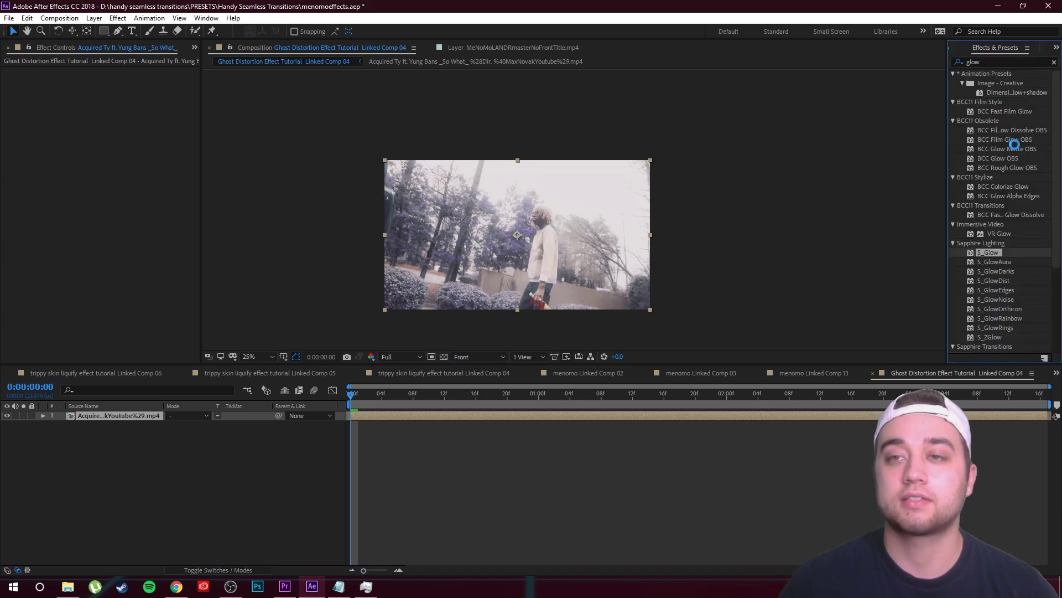
pyautogui.click(1054, 62)
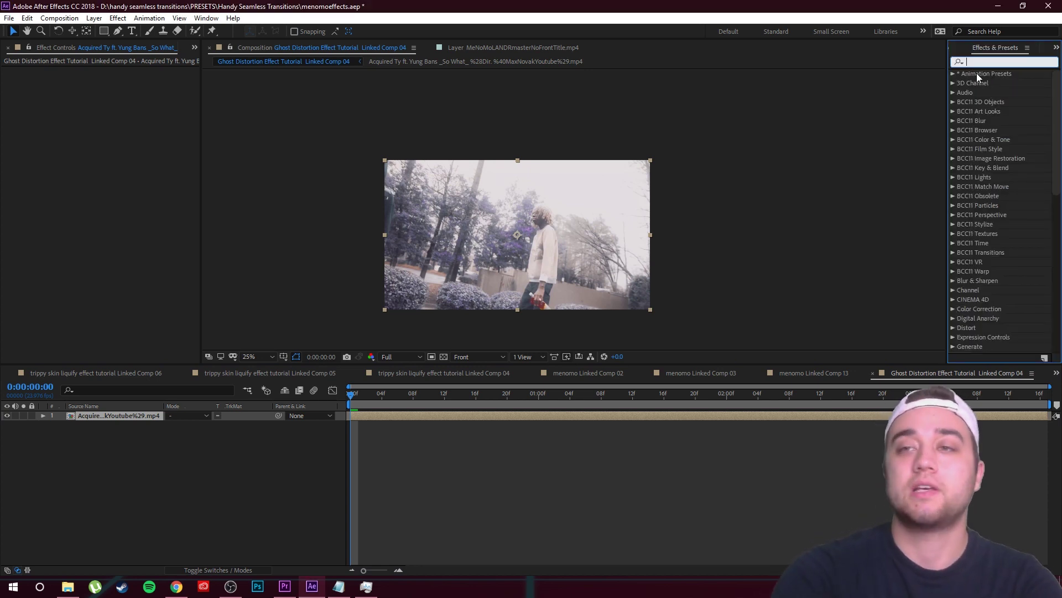
pyautogui.write('displacement')
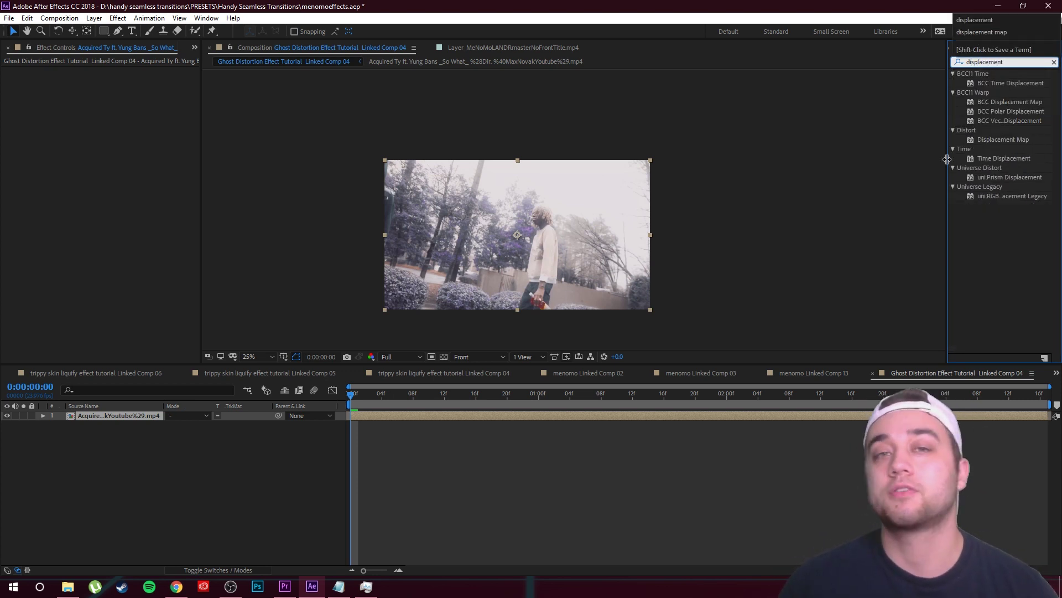
pyautogui.press('Return')
pyautogui.moveTo(985, 143); pyautogui.dragTo(245, 454)
pyautogui.moveTo(966, 149); pyautogui.dragTo(106, 424)
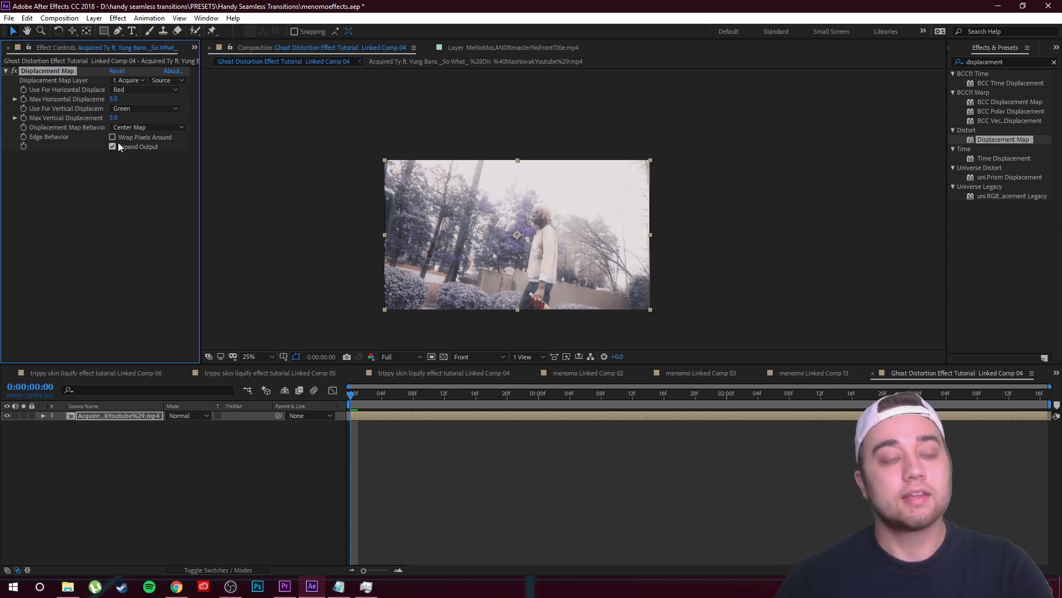
# Set the Displacement Map's maximum horizontal and maximum vertical displacement to 0
pyautogui.click(115, 118)
pyautogui.write('0')
pyautogui.hotkey('shift', 'Tab')
pyautogui.write('0')
pyautogui.press('Return')
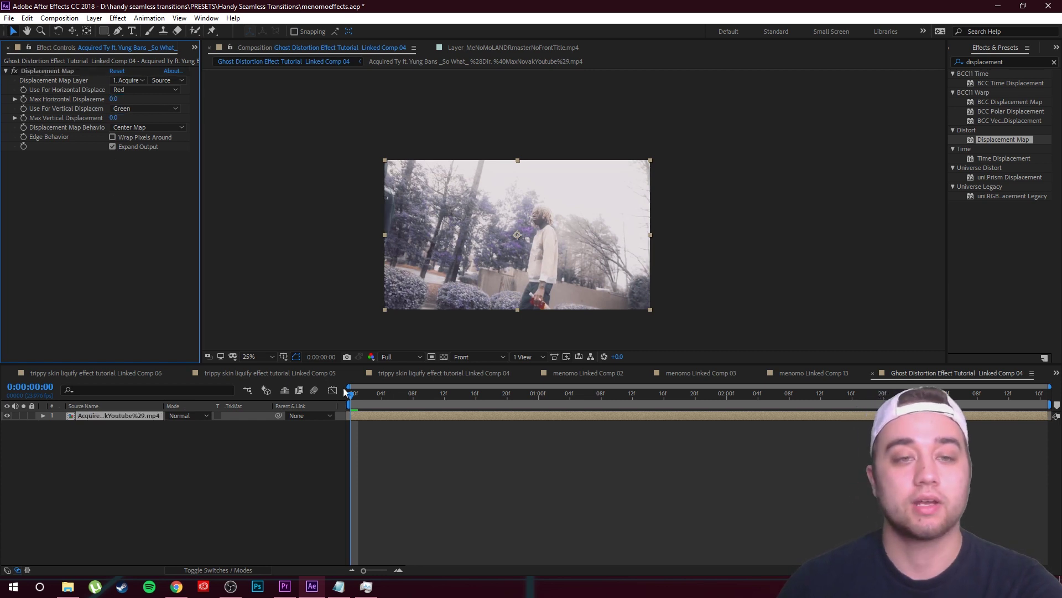
# Preview the clip to find where the distortion belongs and place the current time at 0:00:02:00
pyautogui.press('space')
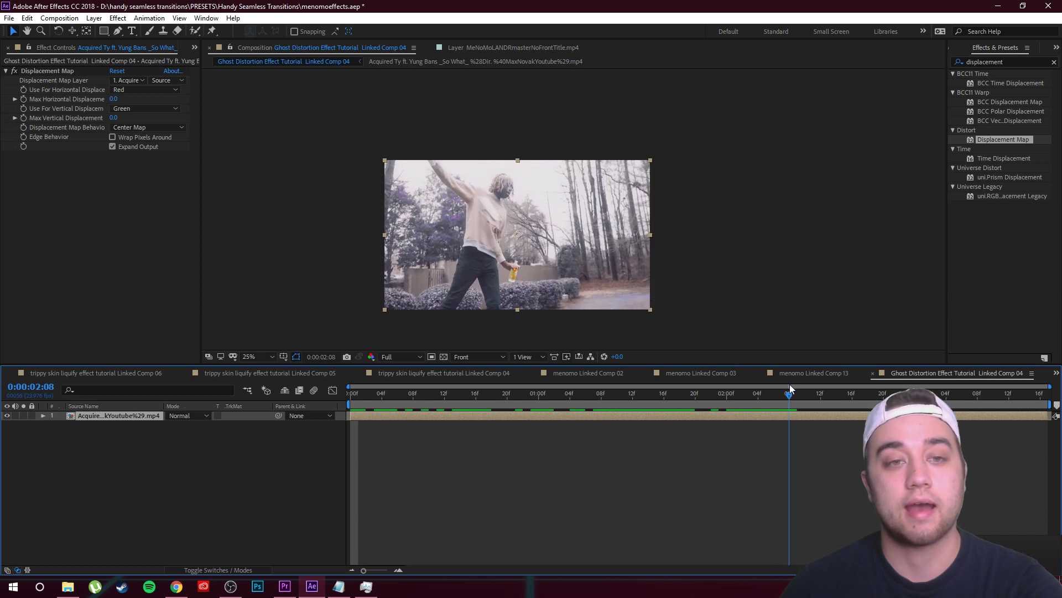
pyautogui.press('space')
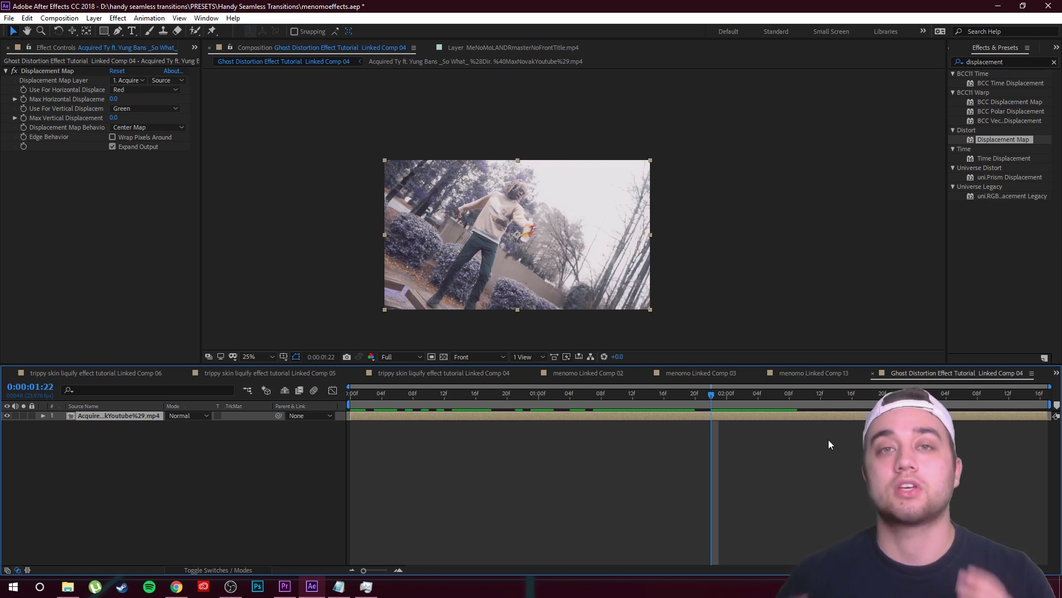
pyautogui.hotkey('shift', 'pageup')
pyautogui.moveTo(633, 394); pyautogui.dragTo(719, 410)
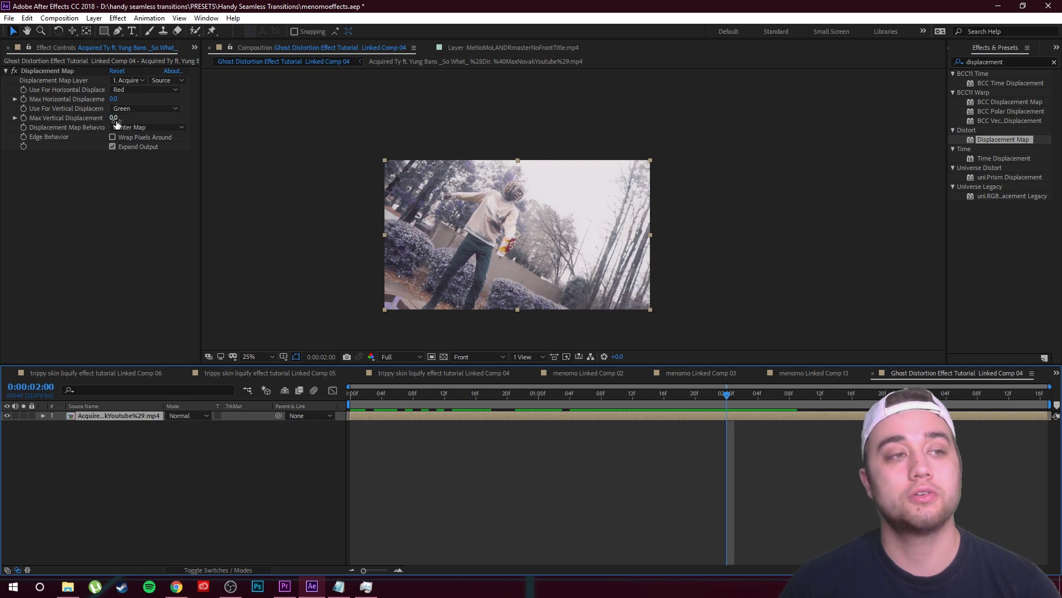
# Try a horizontal displacement of -155 and a vertical displacement of 139, and undo both
pyautogui.moveTo(114, 118); pyautogui.dragTo(71, 136)
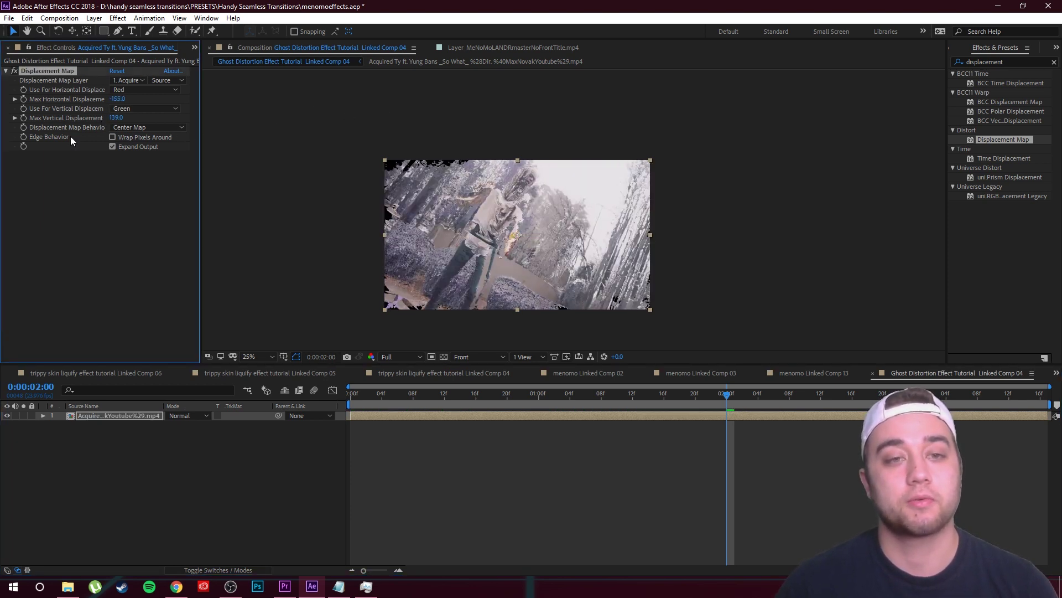
pyautogui.hotkey('ctrl', 'z')
pyautogui.hotkey('ctrl', 'z')
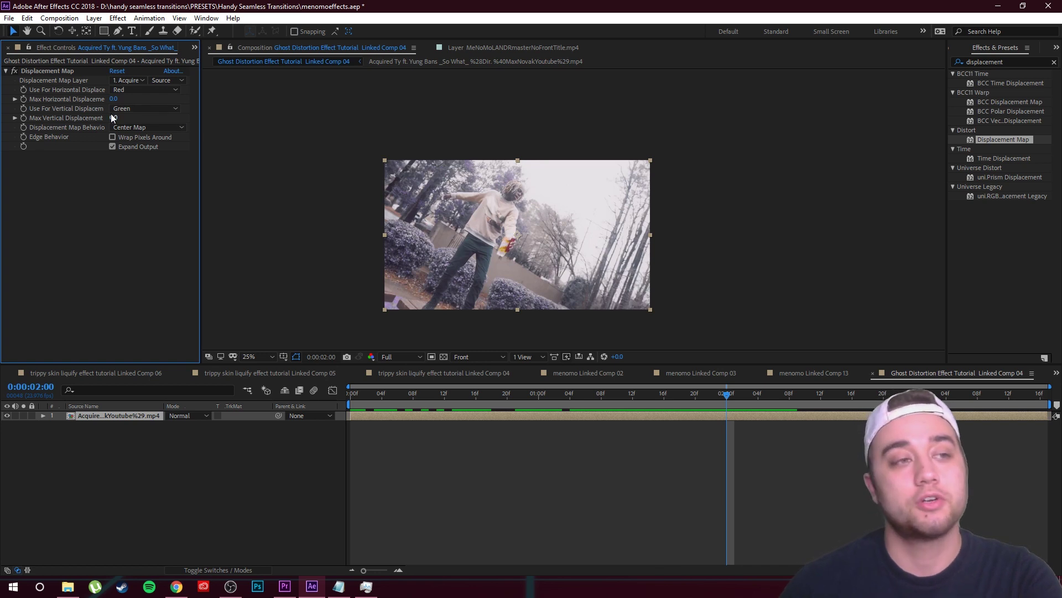
# Try strong negative horizontal displacement, including with Saturation as the source channel, and return the amount to 0
pyautogui.moveTo(113, 100); pyautogui.dragTo(32, 99)
pyautogui.hotkey('ctrl', 'z')
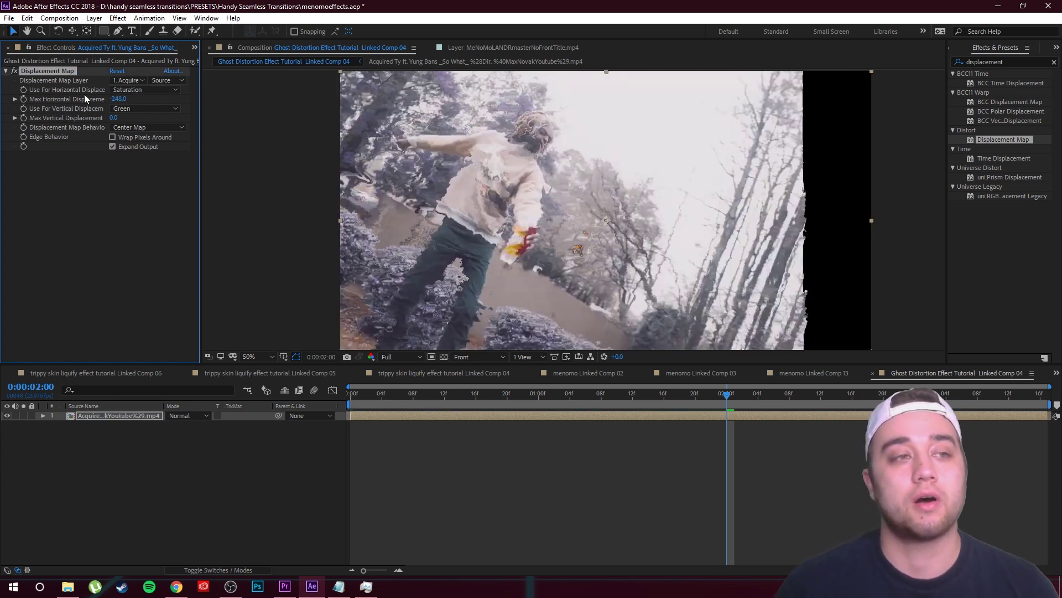
pyautogui.moveTo(118, 99); pyautogui.dragTo(138, 148)
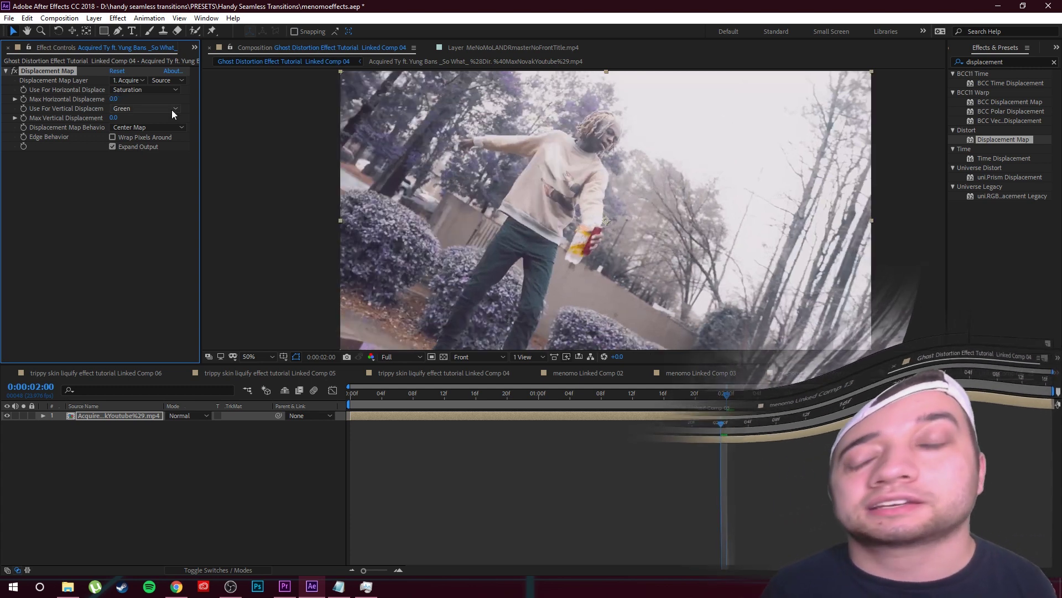
# Set Hue as the channel for horizontal and vertical displacement, testing different vertical amounts on the image
pyautogui.click(163, 109)
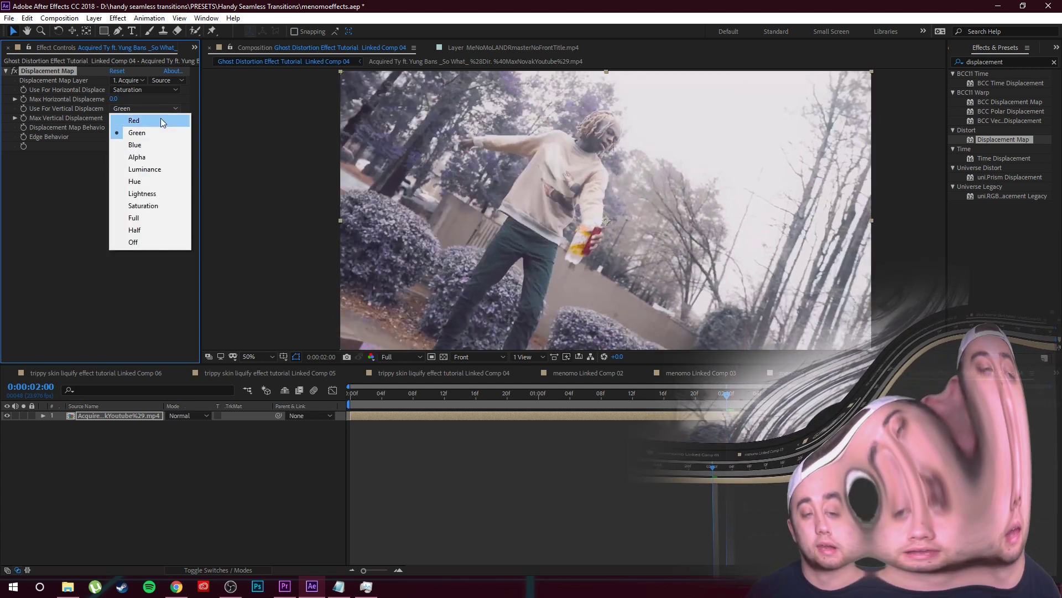
pyautogui.click(143, 182)
pyautogui.moveTo(113, 118); pyautogui.dragTo(38, 126)
pyautogui.hotkey('ctrl', 'z')
pyautogui.hotkey('ctrl', 'z')
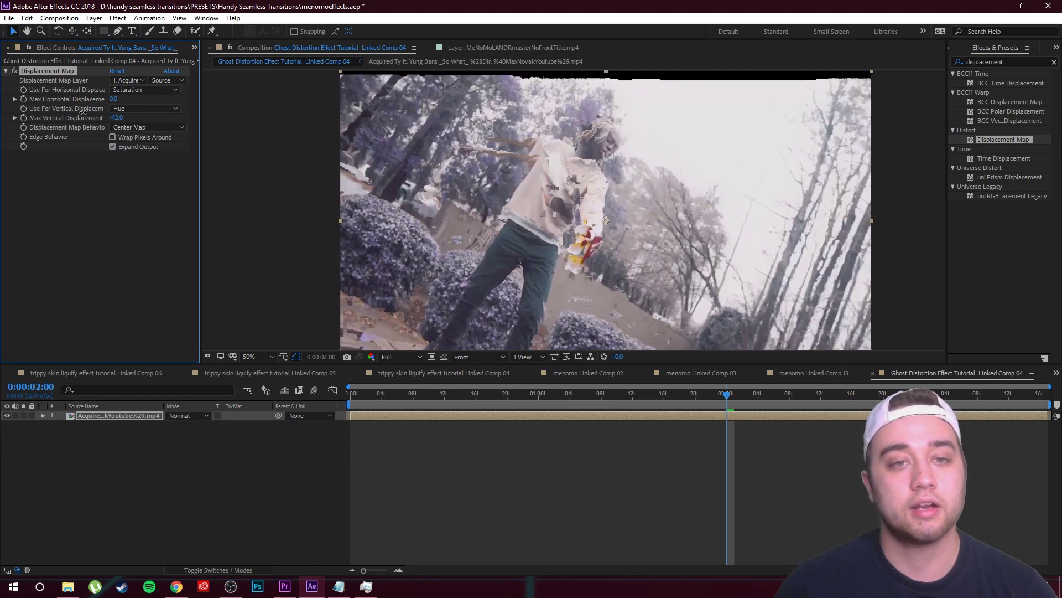
pyautogui.scroll(-2, 509, 249)
pyautogui.scroll(2, 507, 245)
pyautogui.scroll(-2, 506, 245)
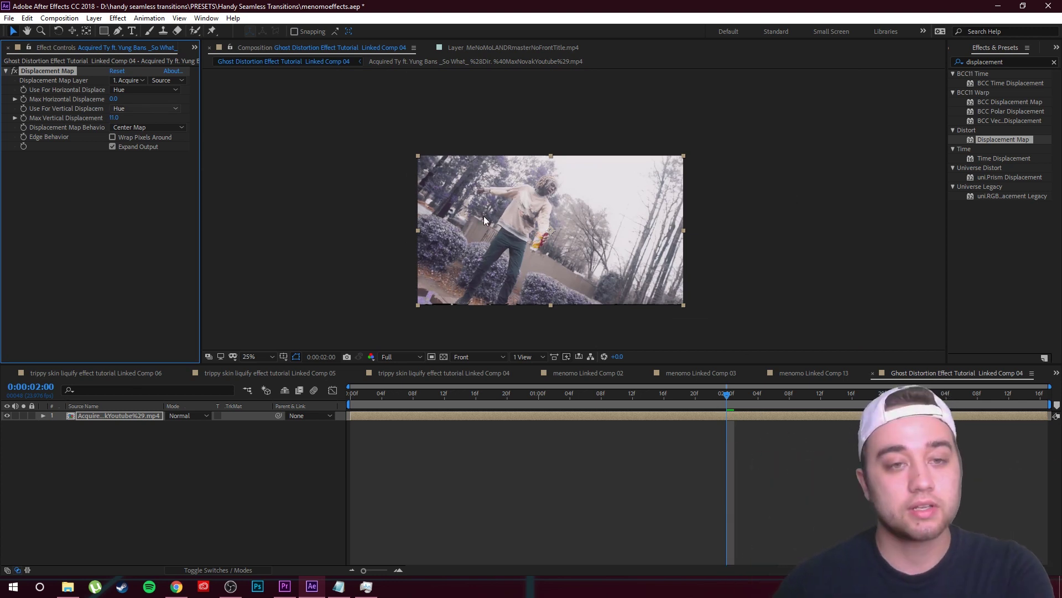
# Keyframe the Max Horizontal Displacement at -234 at 0:00:02:00
pyautogui.moveTo(115, 99); pyautogui.dragTo(6, 99)
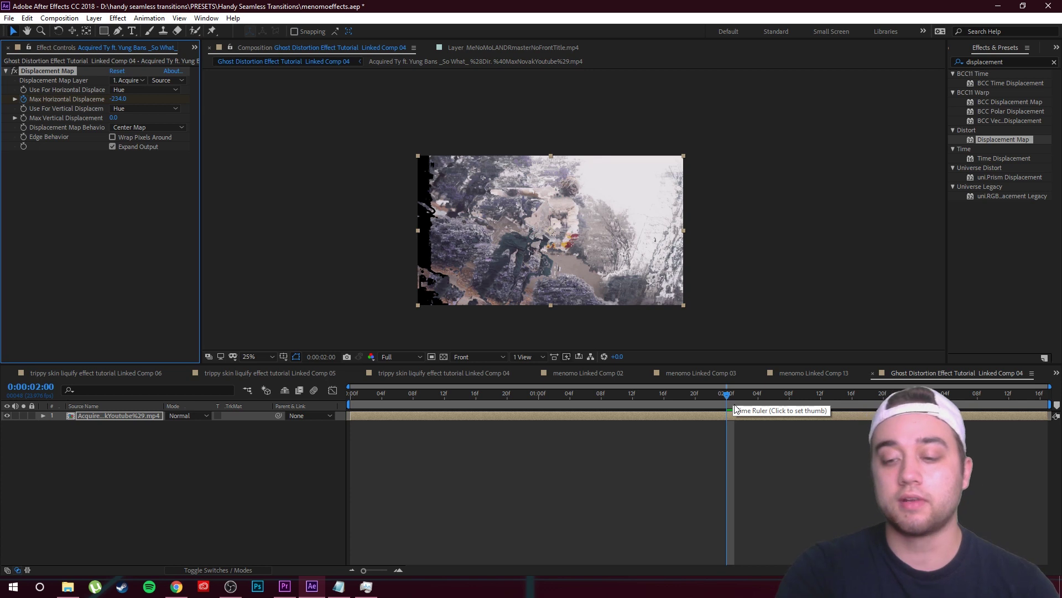
pyautogui.press('pageup')
pyautogui.press('pagedown')
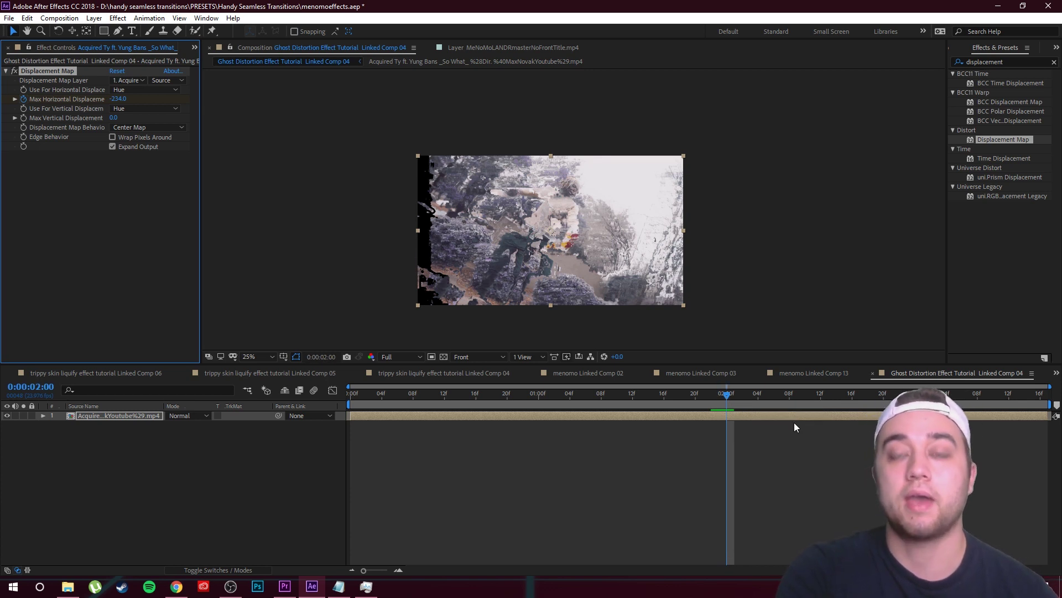
# Go five frames back to 0:00:01:19, keyframe the Max Horizontal Displacement at 0, and preview the distortion
pyautogui.press('pageup')
pyautogui.press('pageup')
pyautogui.press('pageup')
pyautogui.press('pageup')
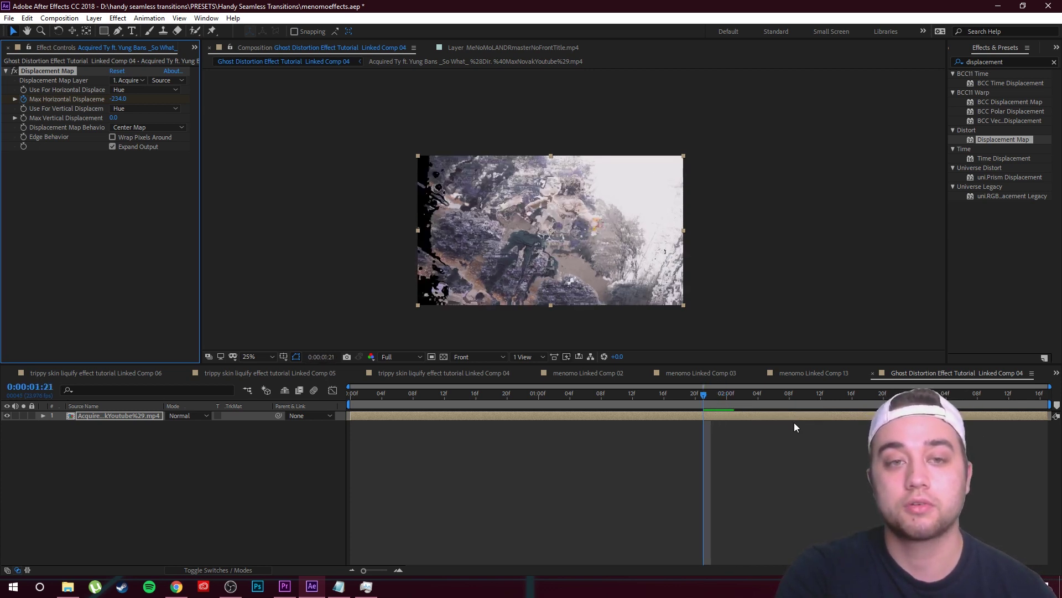
pyautogui.press('pageup')
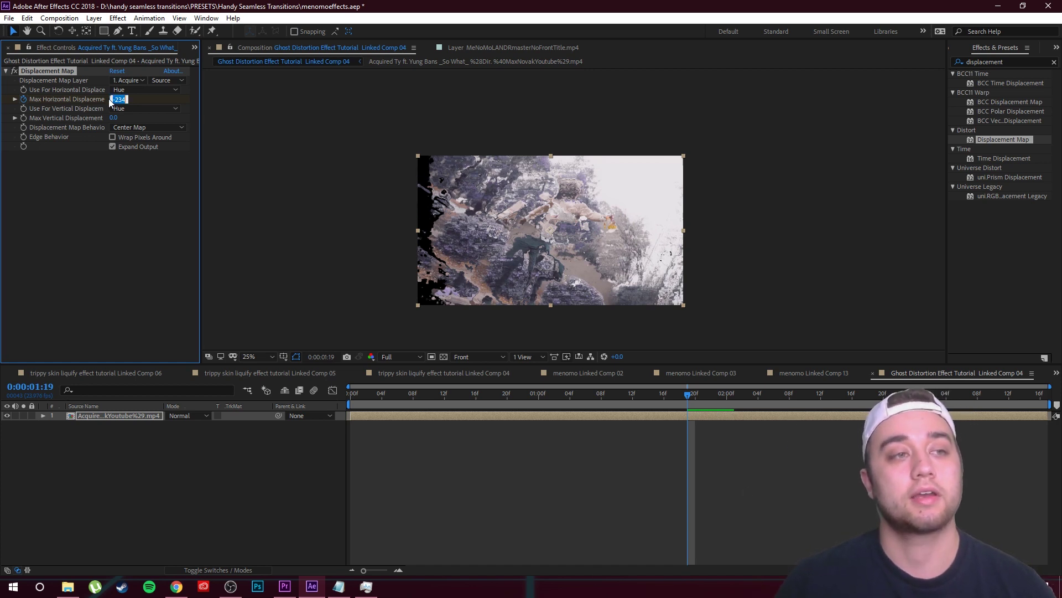
pyautogui.write('0')
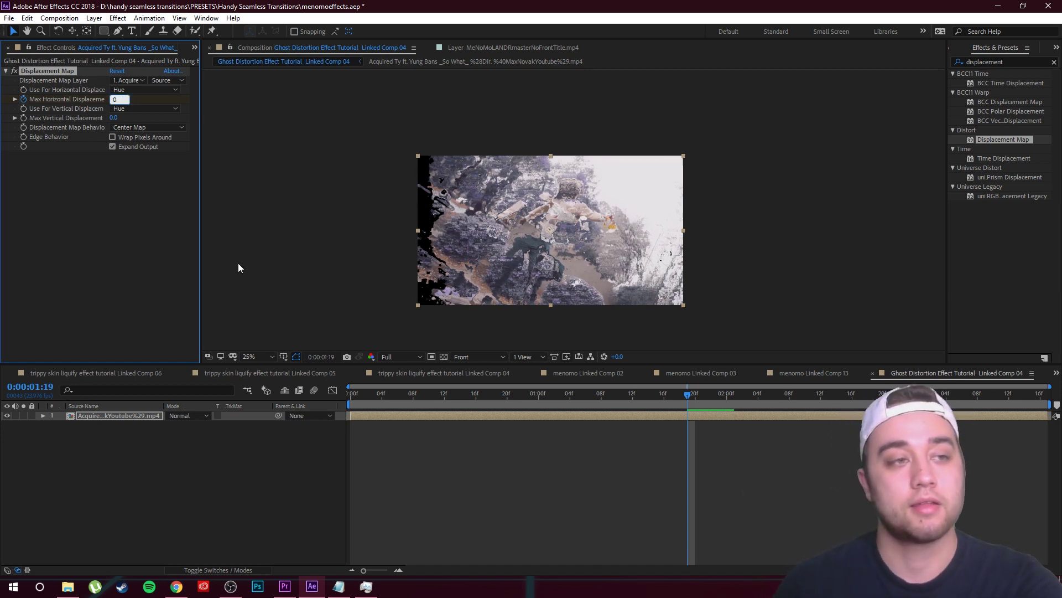
pyautogui.press('Return')
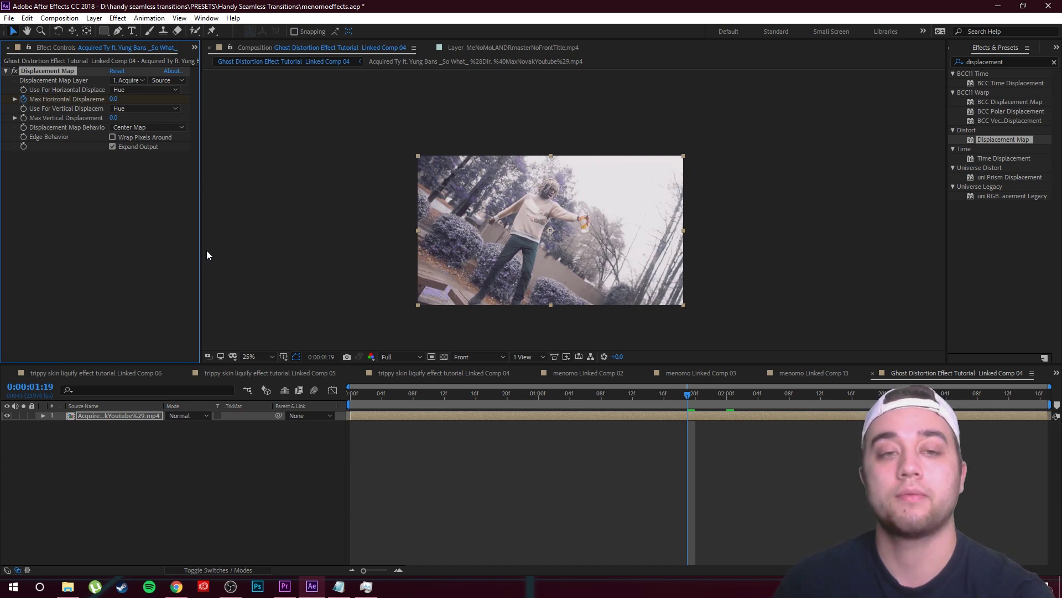
pyautogui.press('space')
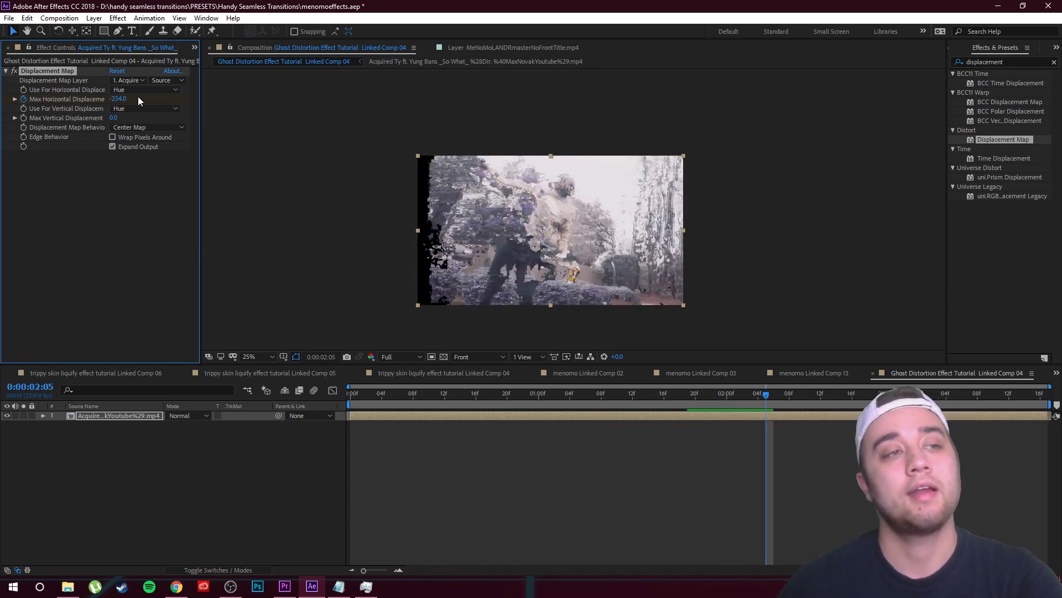
# Keyframe the Max Horizontal Displacement at 0 at 0:00:02:05 and preview the distortion from 0:00:01:13
pyautogui.write('0')
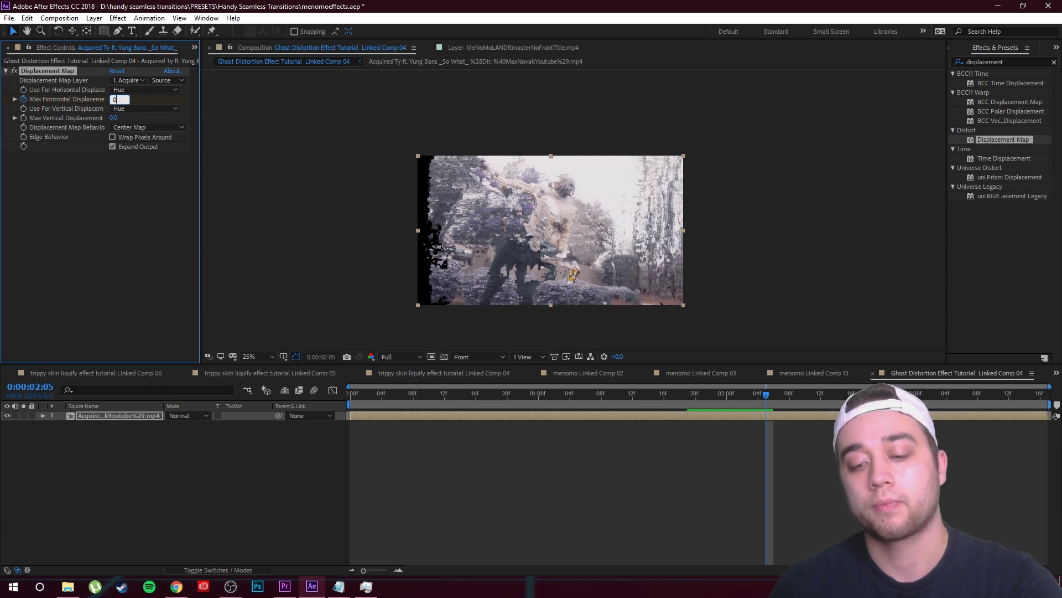
pyautogui.click(43, 415)
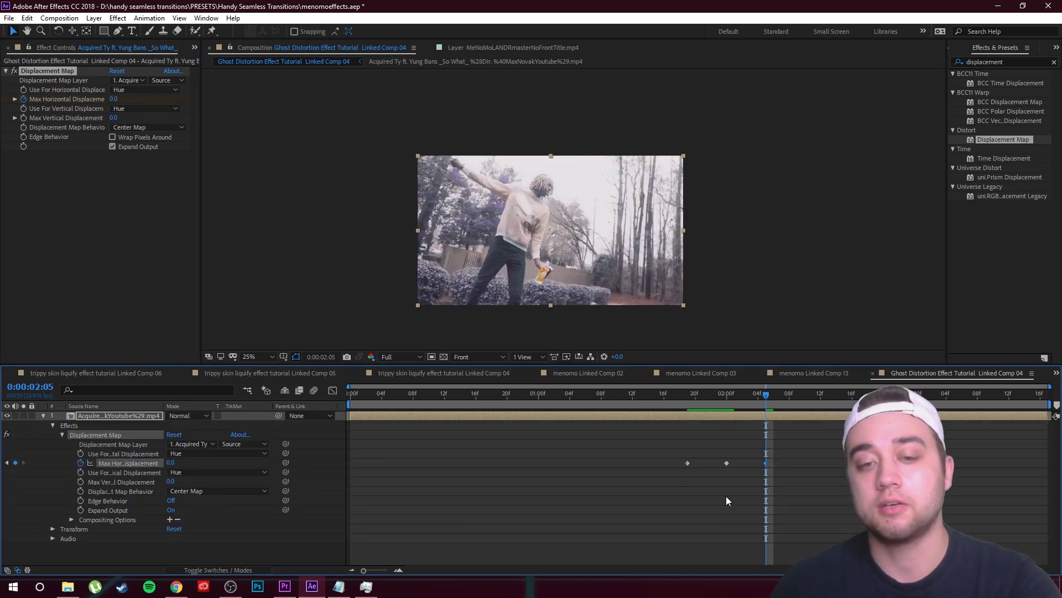
pyautogui.click(680, 394)
pyautogui.click(640, 394)
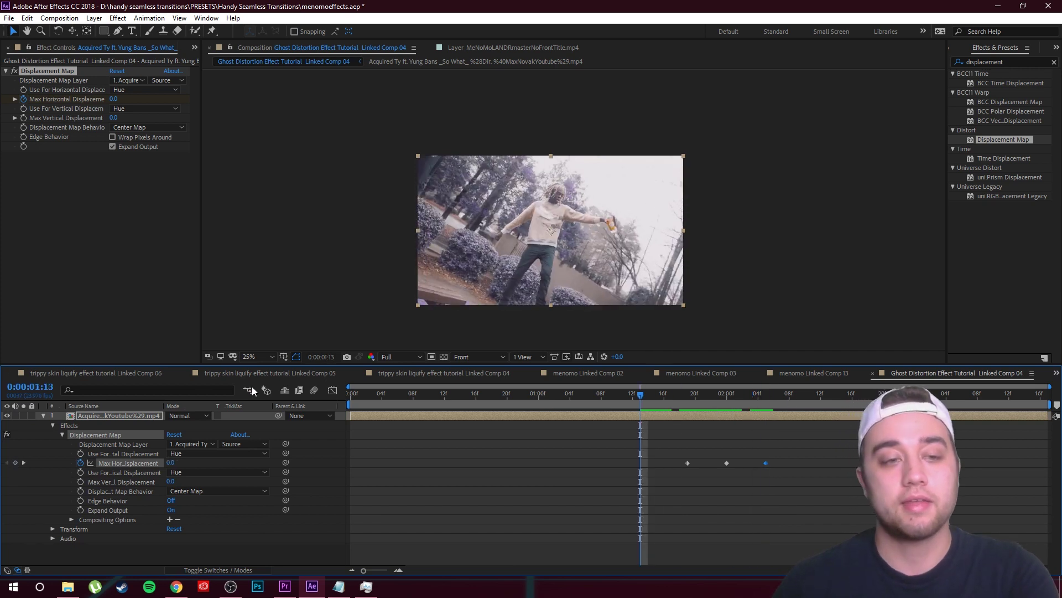
pyautogui.press('space')
pyautogui.press('space')
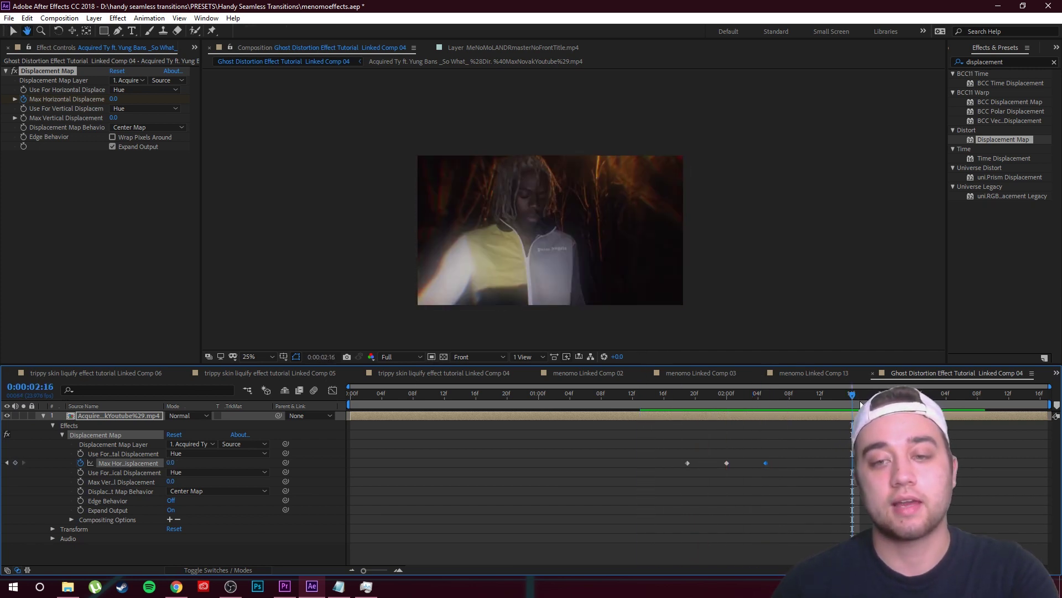
# Spread the outer displacement keyframes to about 0:00:01:06 and 0:00:02:18, and preview the slower distortion
pyautogui.click(846, 394)
pyautogui.click(695, 394)
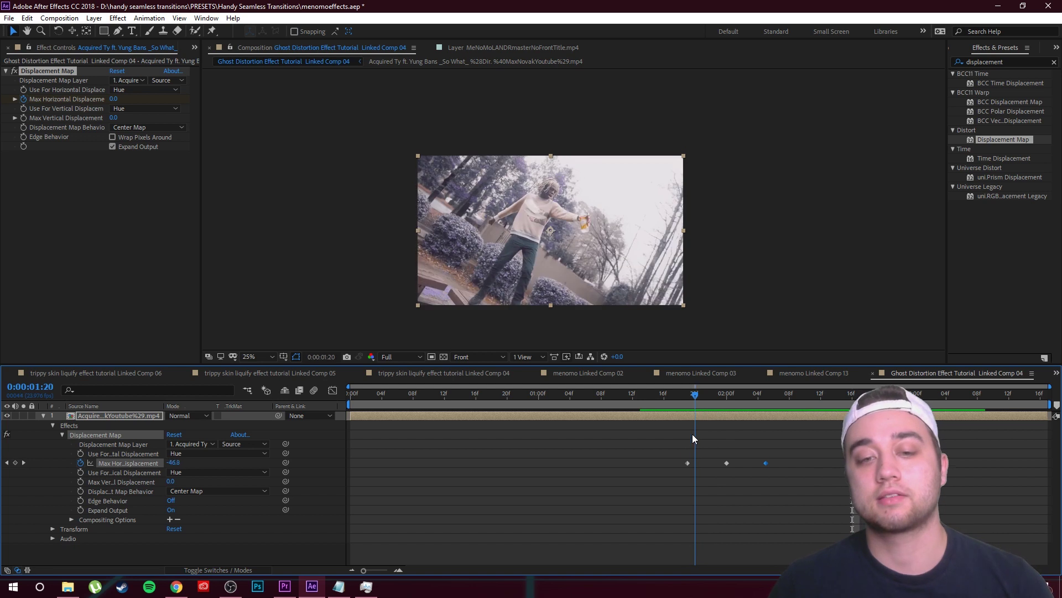
pyautogui.moveTo(688, 463); pyautogui.dragTo(633, 462)
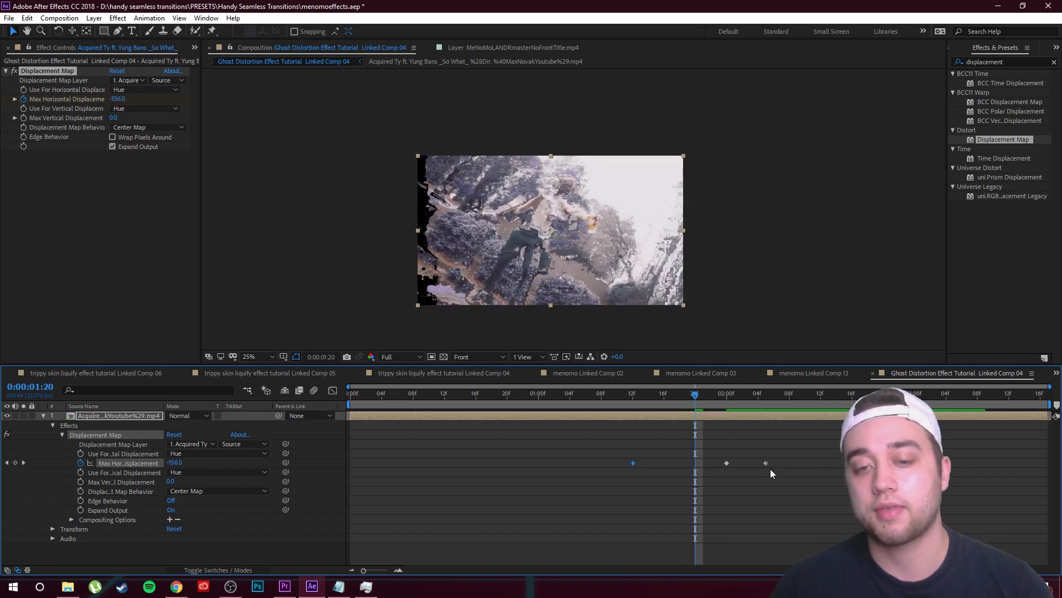
pyautogui.moveTo(766, 463); pyautogui.dragTo(867, 462)
pyautogui.moveTo(633, 463); pyautogui.dragTo(584, 463)
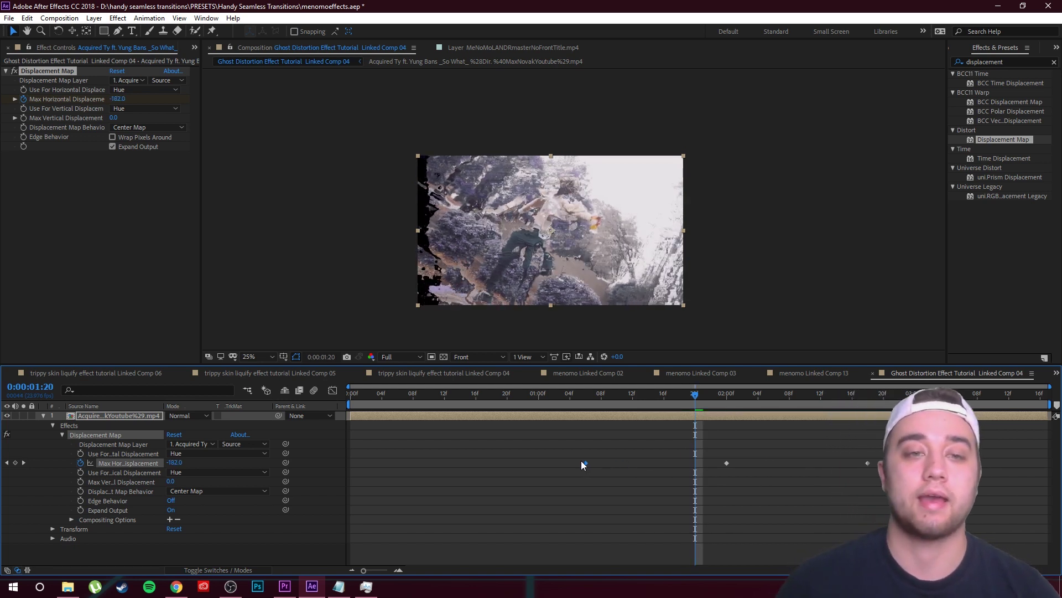
pyautogui.moveTo(695, 394); pyautogui.dragTo(556, 430)
pyautogui.click(531, 444)
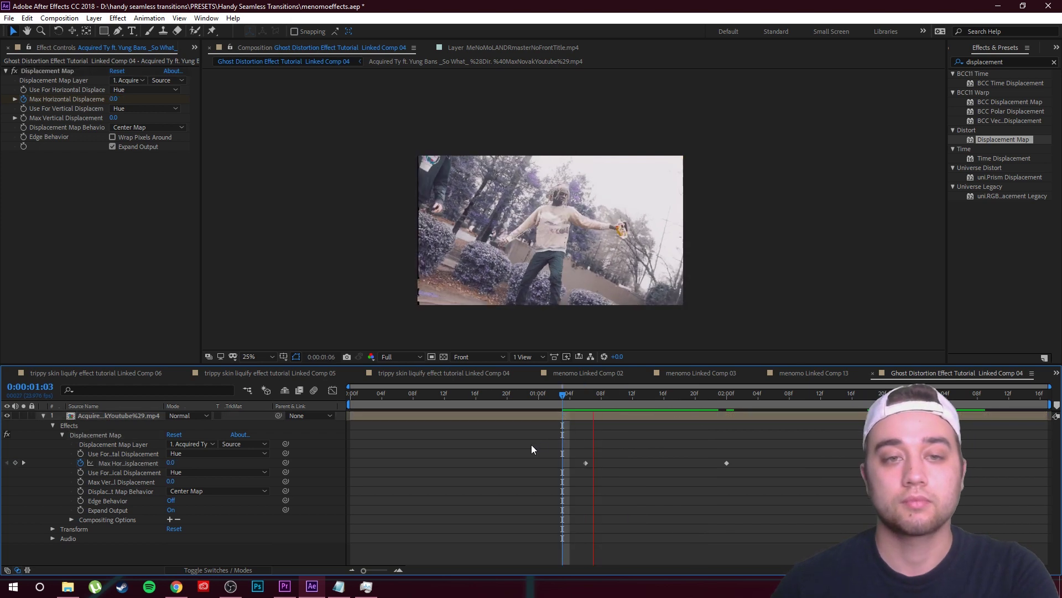
pyautogui.press('space')
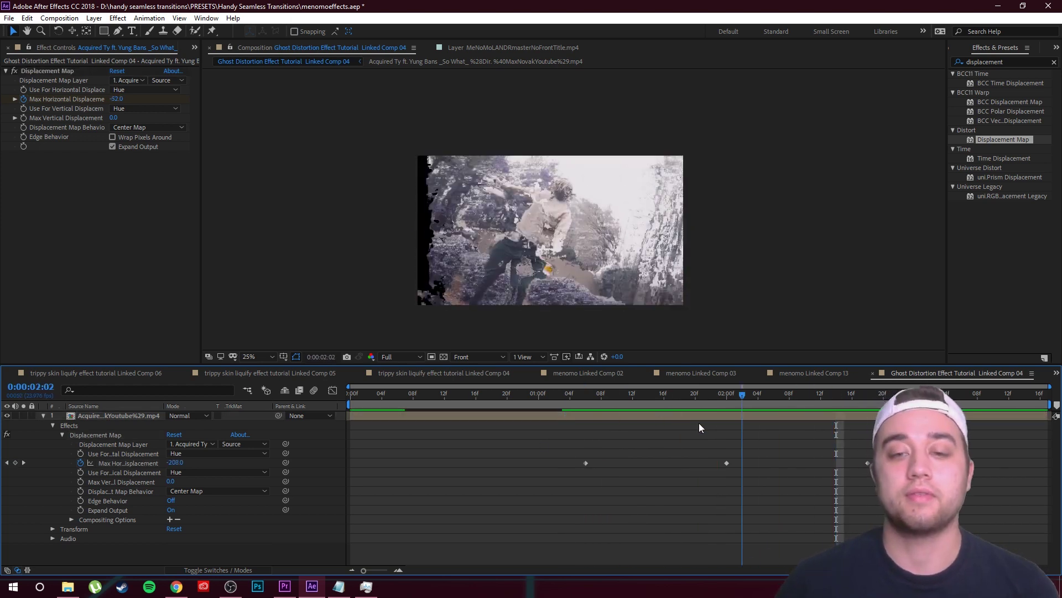
pyautogui.press('space')
# Tighten the outer displacement keyframes to 0:00:01:10 and about 0:00:02:09, and preview the distortion up close
pyautogui.moveTo(586, 463); pyautogui.dragTo(619, 463)
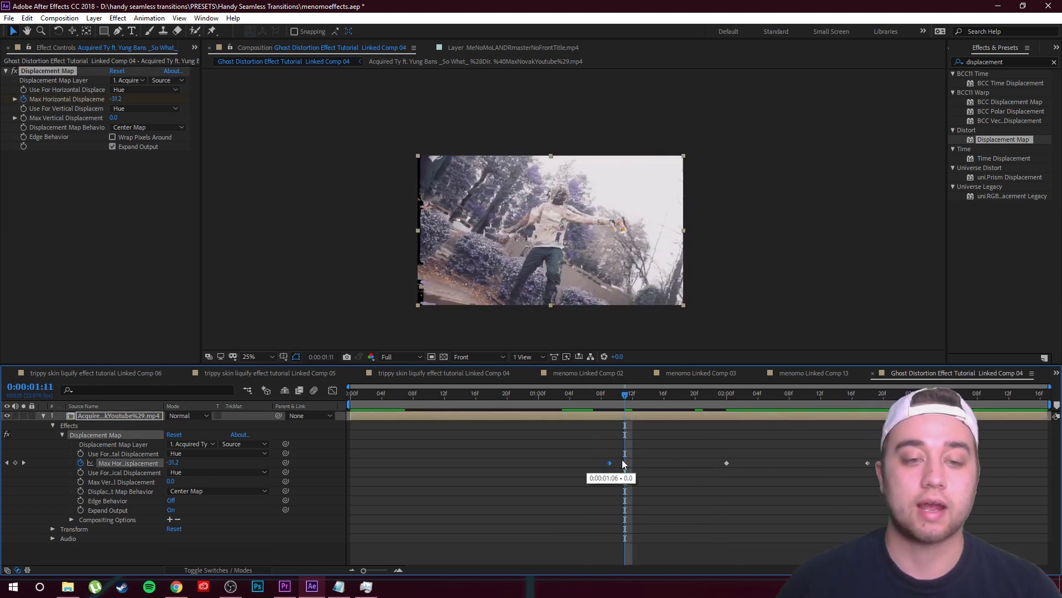
pyautogui.moveTo(867, 463); pyautogui.dragTo(797, 462)
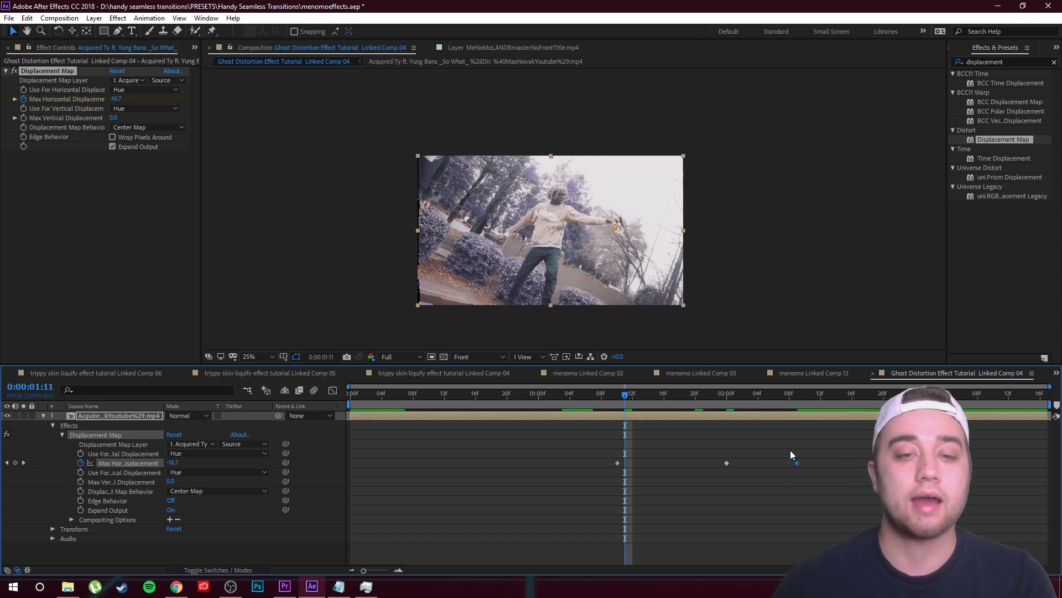
pyautogui.press('space')
pyautogui.scroll(2, 544, 257)
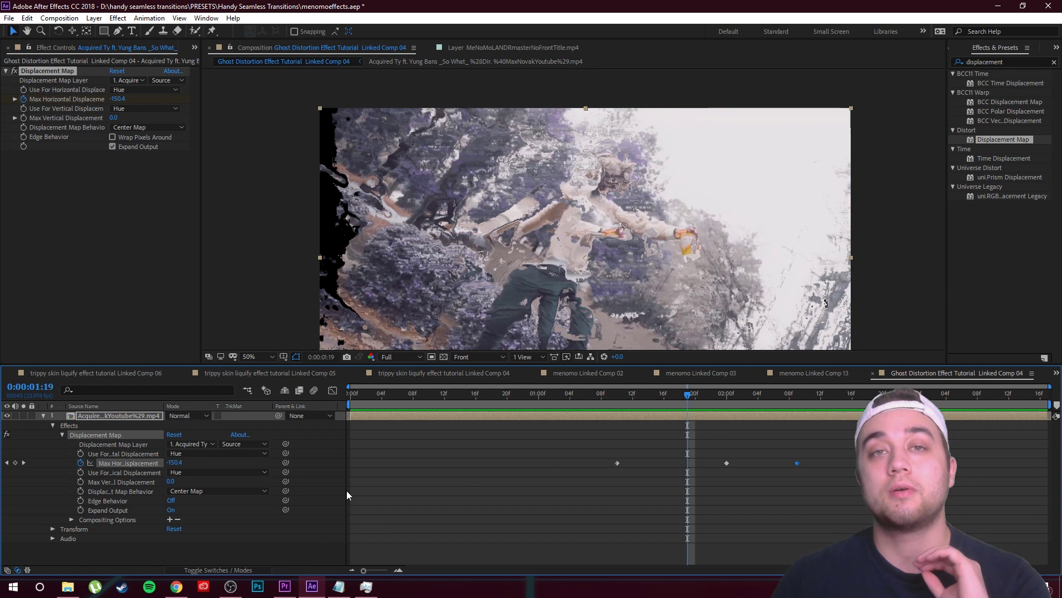
# Switch to Premiere Pro and examine the finished ghost effect in Sequence 01 around 00:00:04:18
pyautogui.click(285, 586)
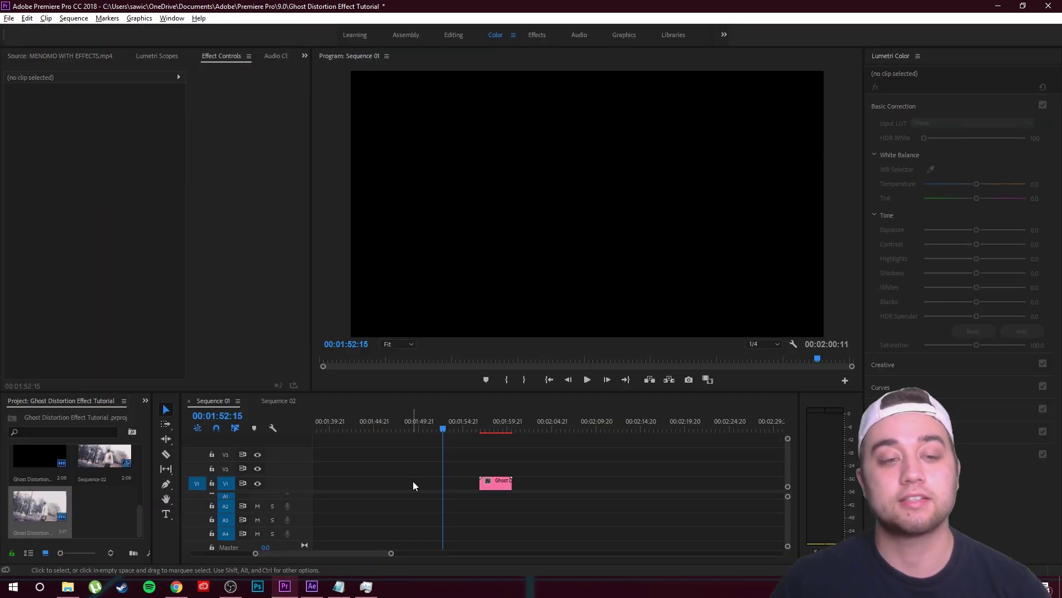
pyautogui.click(354, 431)
pyautogui.moveTo(355, 433); pyautogui.dragTo(356, 433)
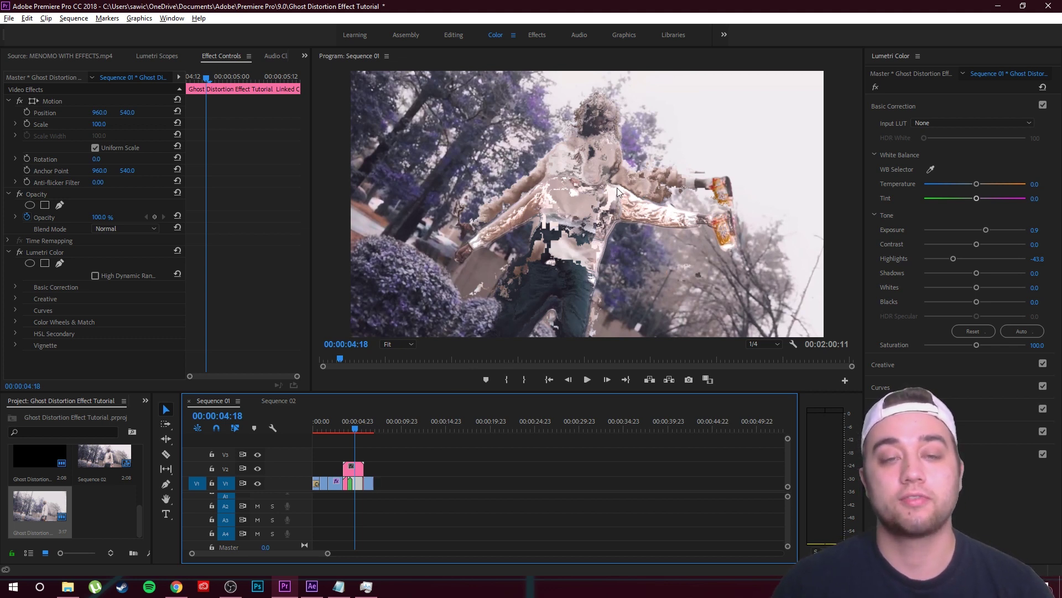
pyautogui.moveTo(355, 430); pyautogui.dragTo(354, 429)
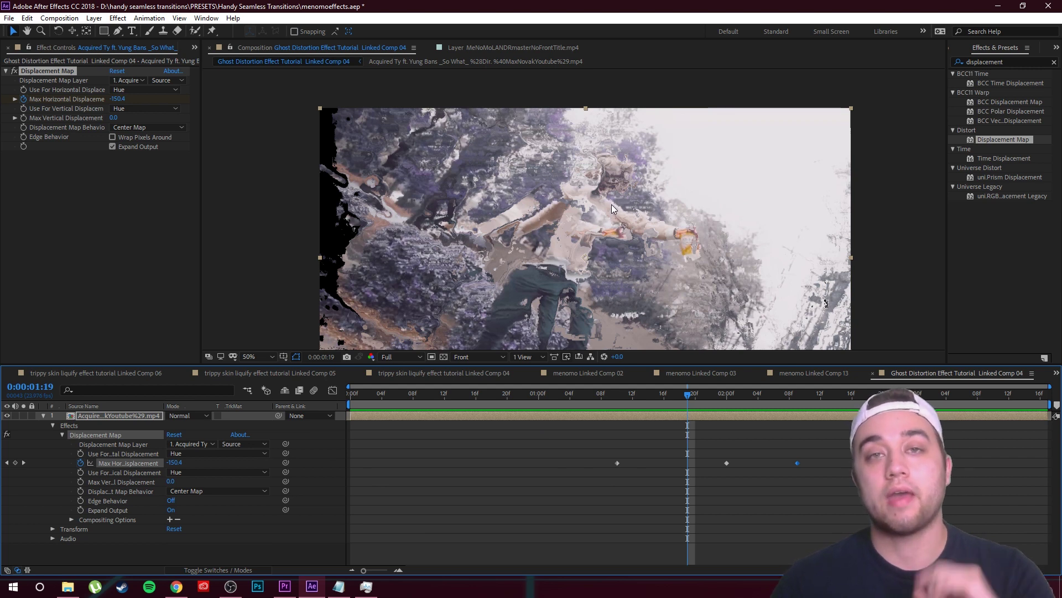
# Switch back to After Effects and delete the Displacement Map effect from the clip layer
pyautogui.click(625, 393)
pyautogui.moveTo(583, 436); pyautogui.dragTo(808, 513)
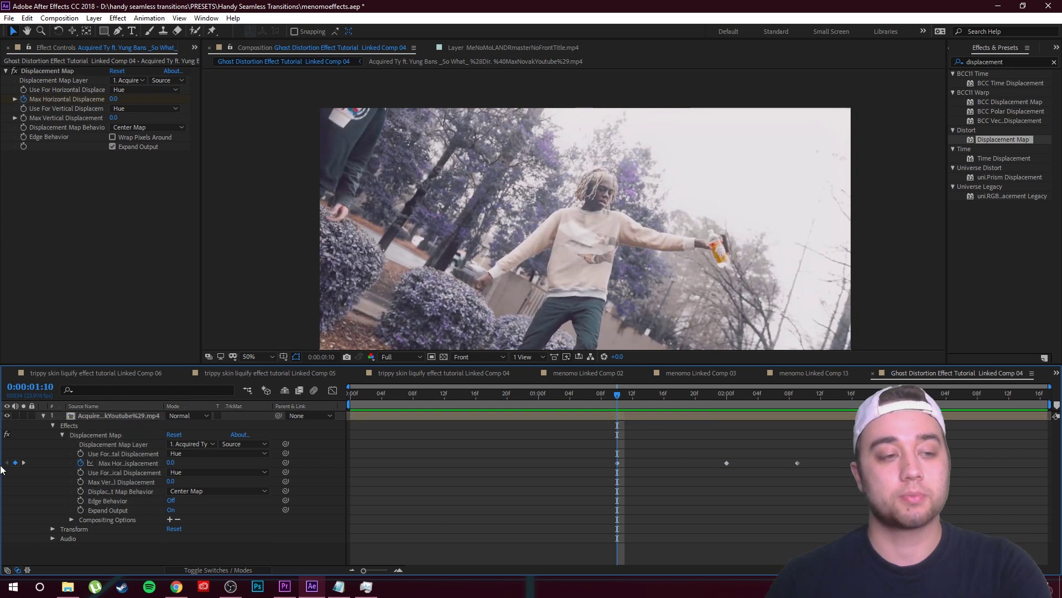
pyautogui.click(110, 435)
pyautogui.press('Delete')
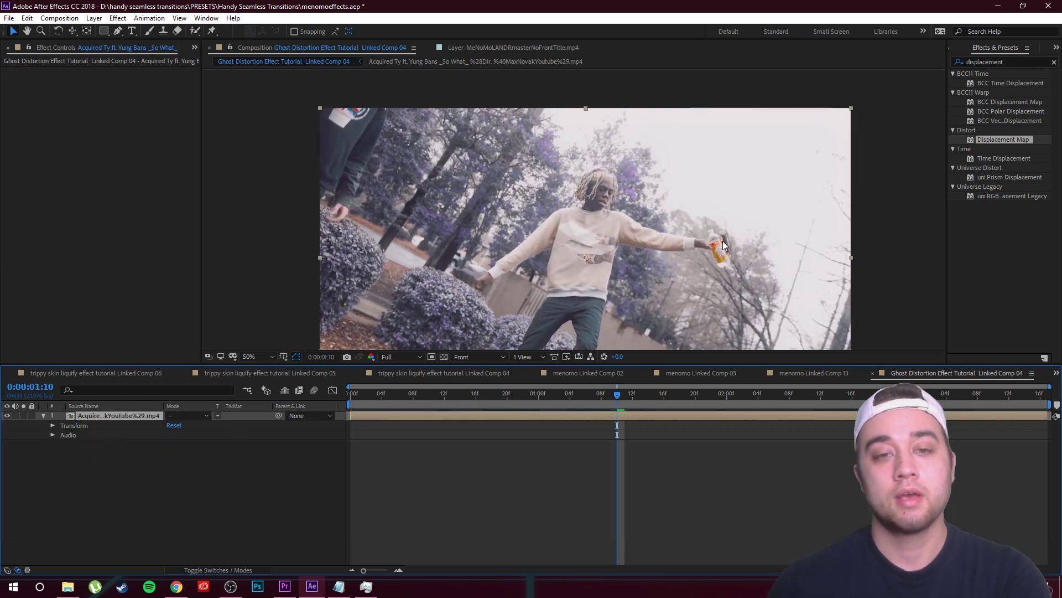
# Open the nested clip composition and open its footage layer in the Layer viewer
pyautogui.scroll(-4, 563, 321)
pyautogui.scroll(2, 564, 322)
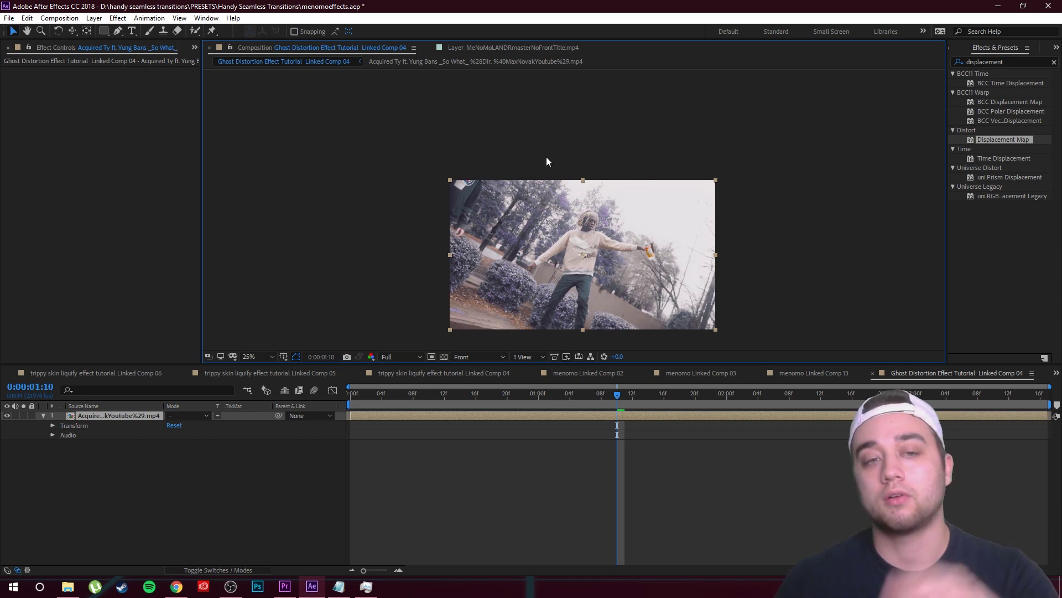
pyautogui.doubleClick(94, 415)
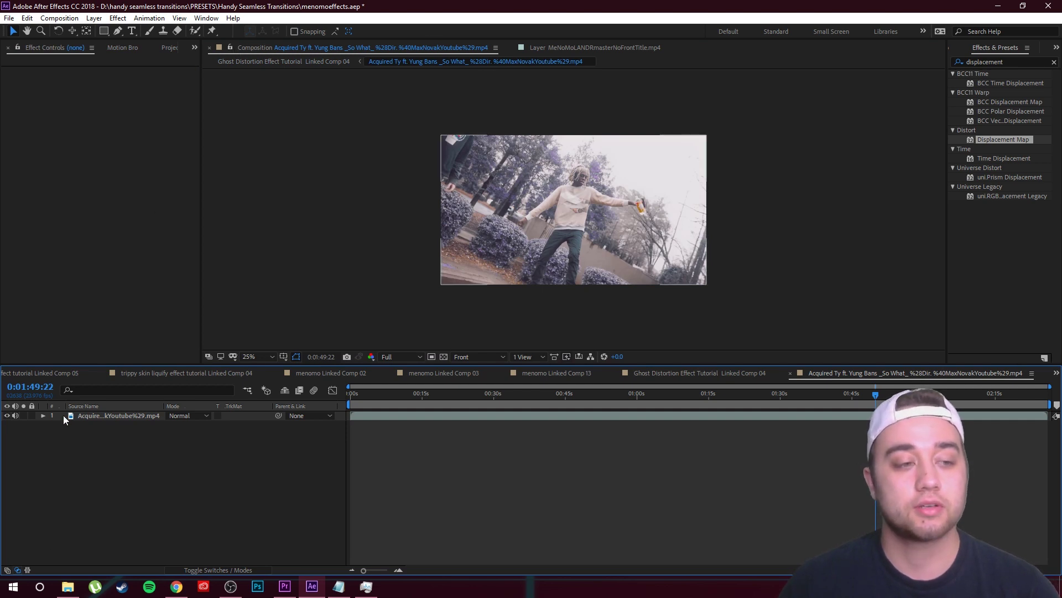
pyautogui.doubleClick(84, 418)
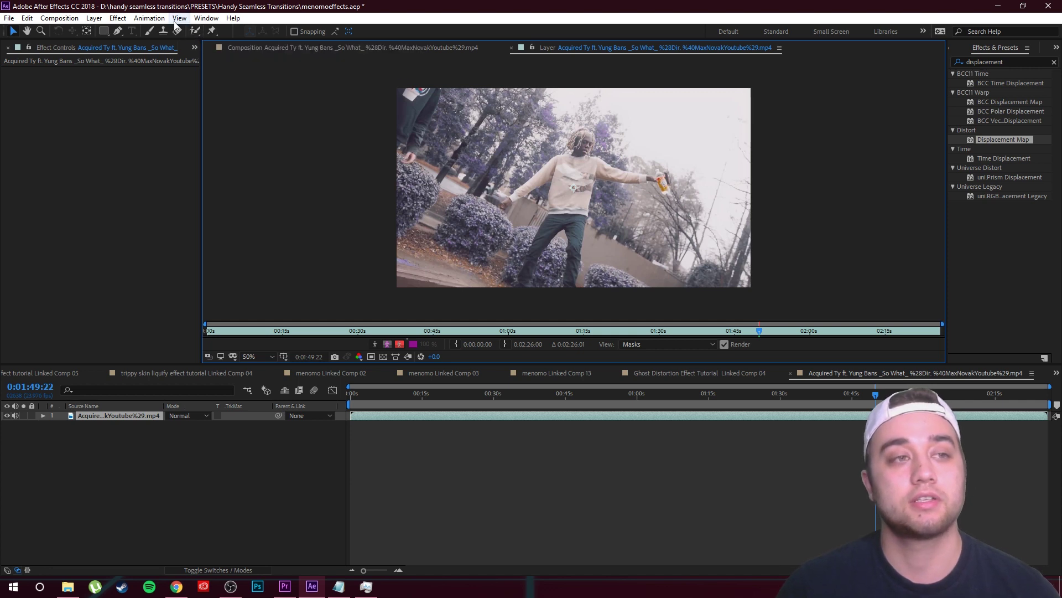
# Paint Roto Brush foreground strokes over the dancing man's legs, torso, head and arms at 0:01:49:22
pyautogui.click(195, 31)
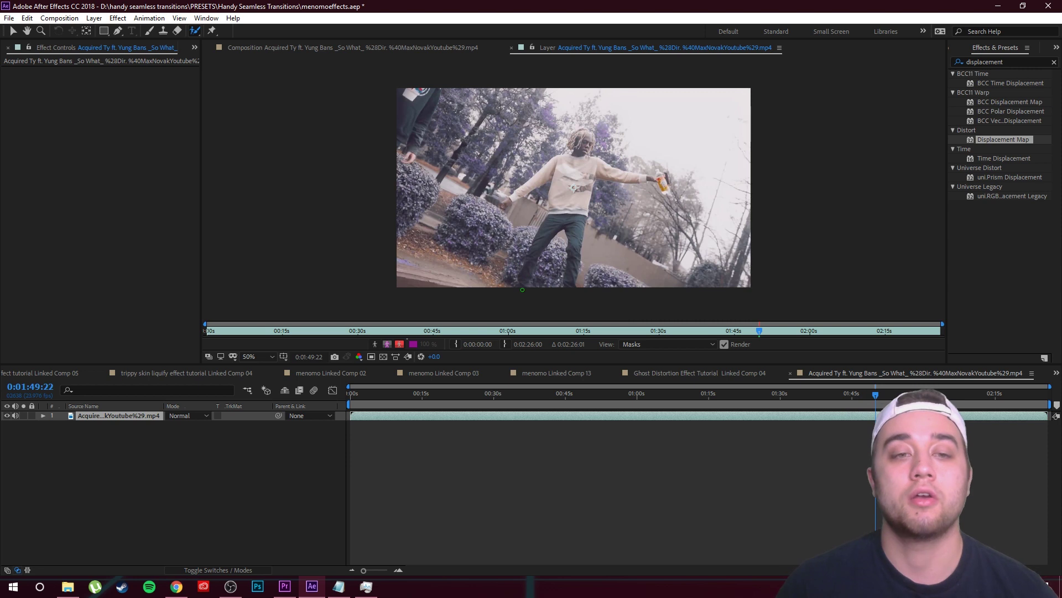
pyautogui.moveTo(519, 288); pyautogui.dragTo(529, 260)
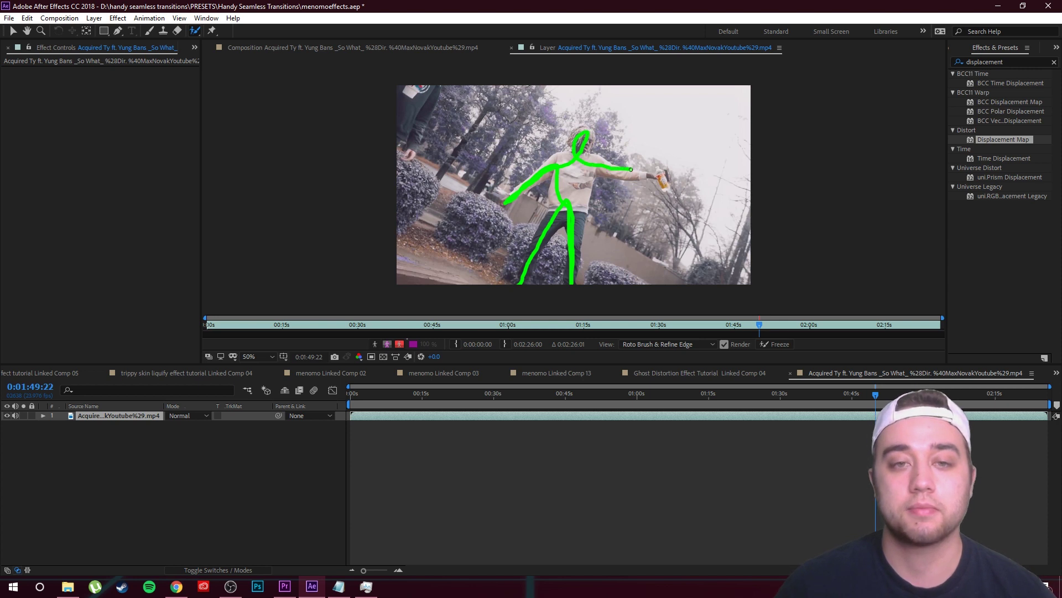
pyautogui.moveTo(568, 219); pyautogui.dragTo(564, 232)
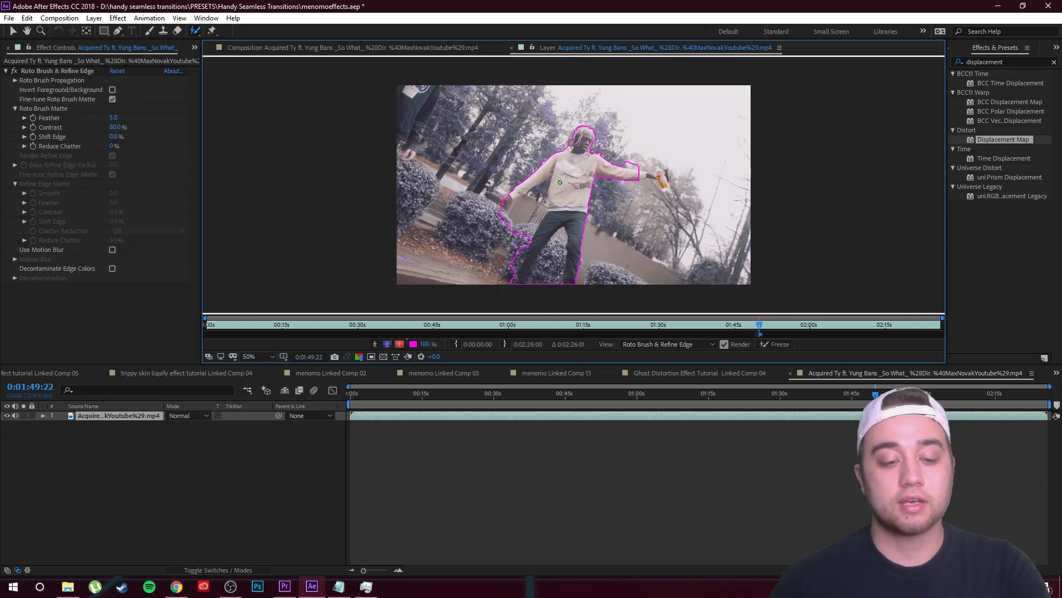
# Refine the Roto Brush outline around the man's arm and legs, subtracting the background beside his lower leg
pyautogui.scroll(2, 519, 186)
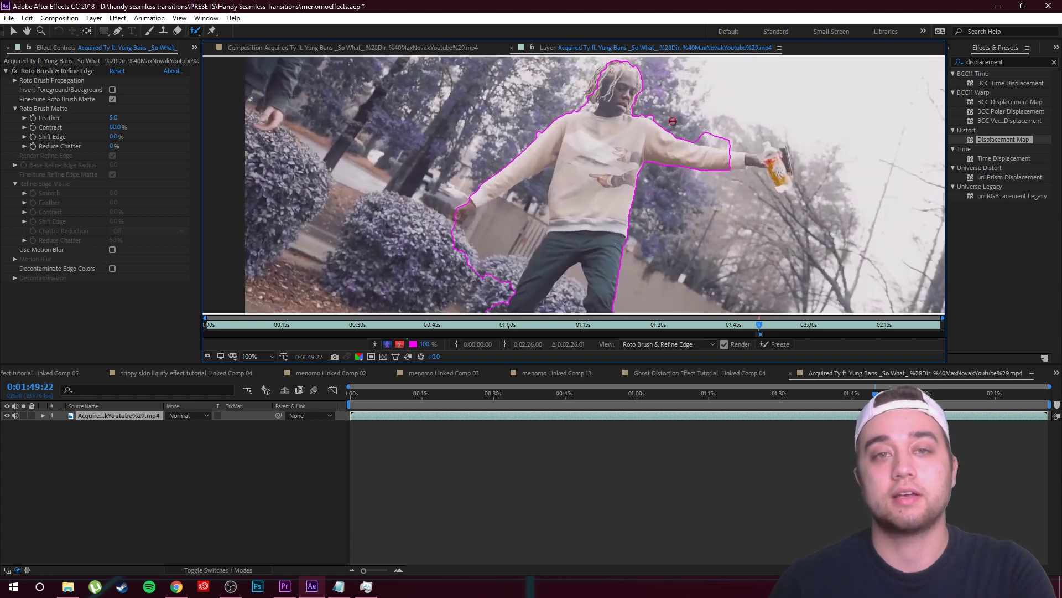
pyautogui.scroll(-2, 501, 180)
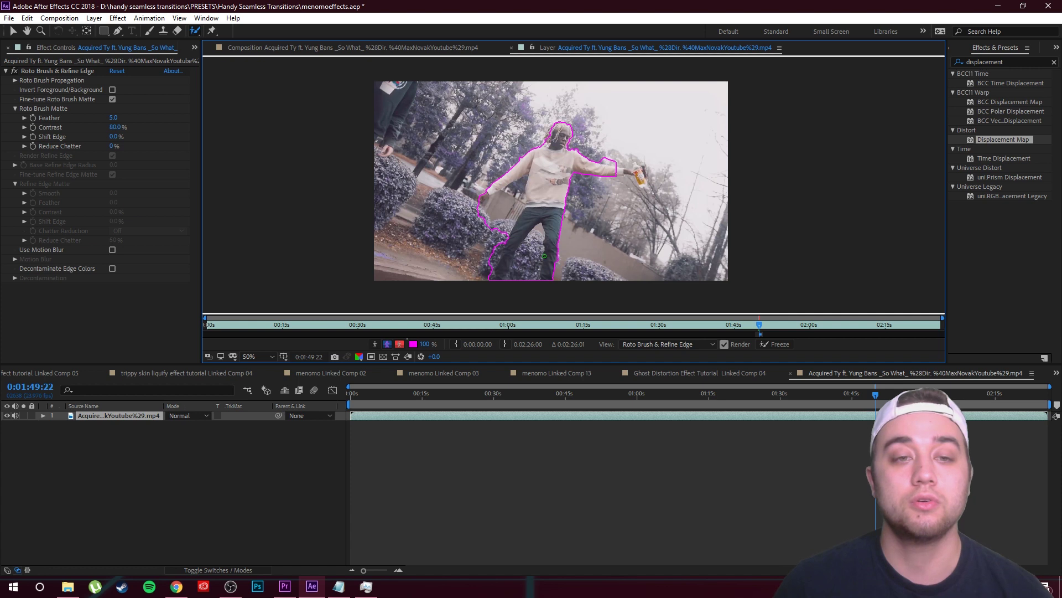
pyautogui.scroll(2, 503, 266)
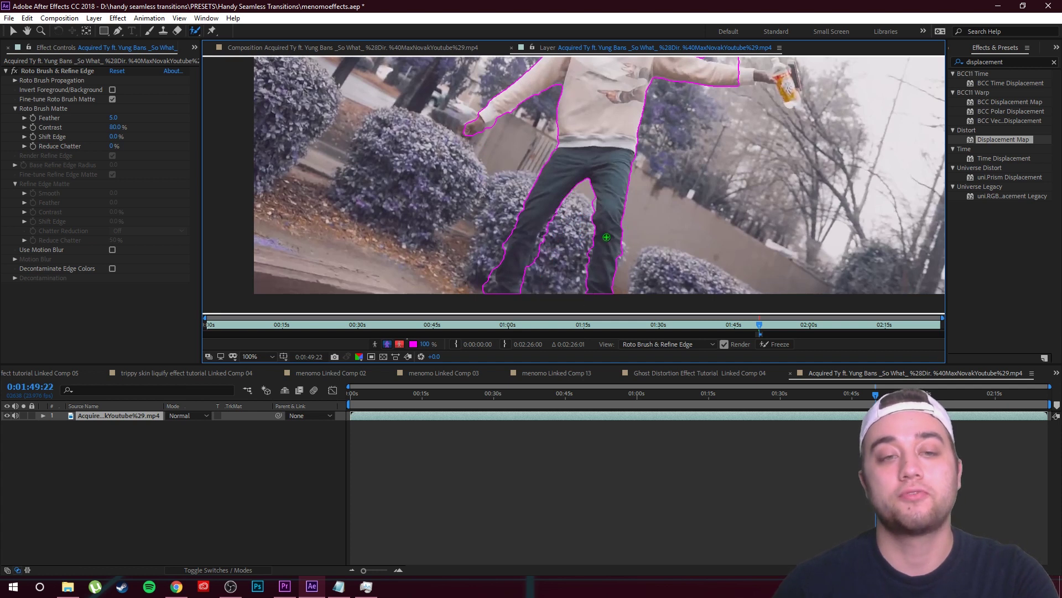
pyautogui.moveTo(509, 228); pyautogui.dragTo(490, 264)
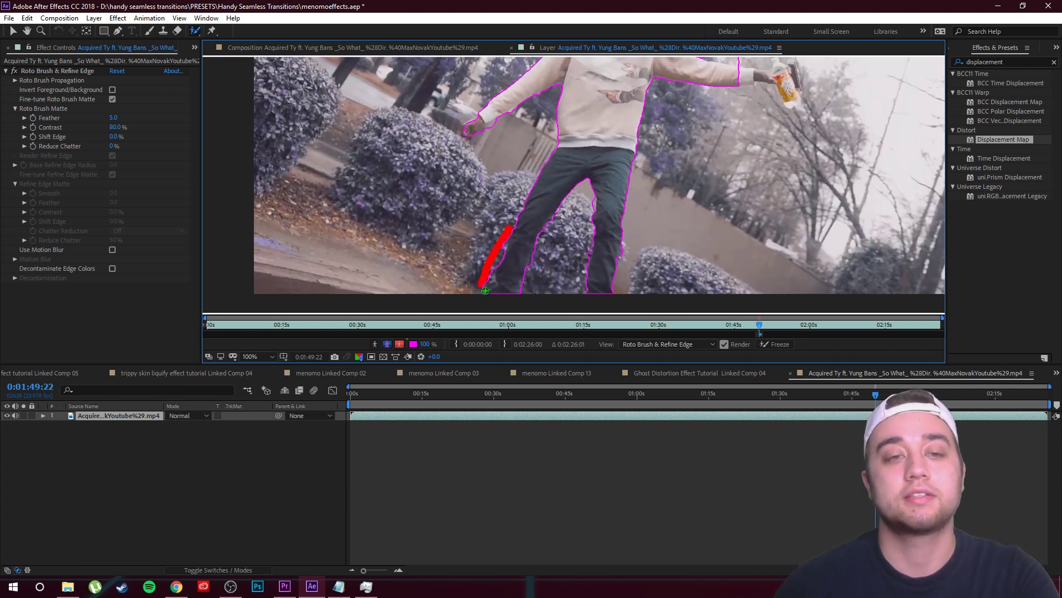
# Set the Roto Brush Matte Feather to 13.6 to soften the selection edge
pyautogui.press('.')
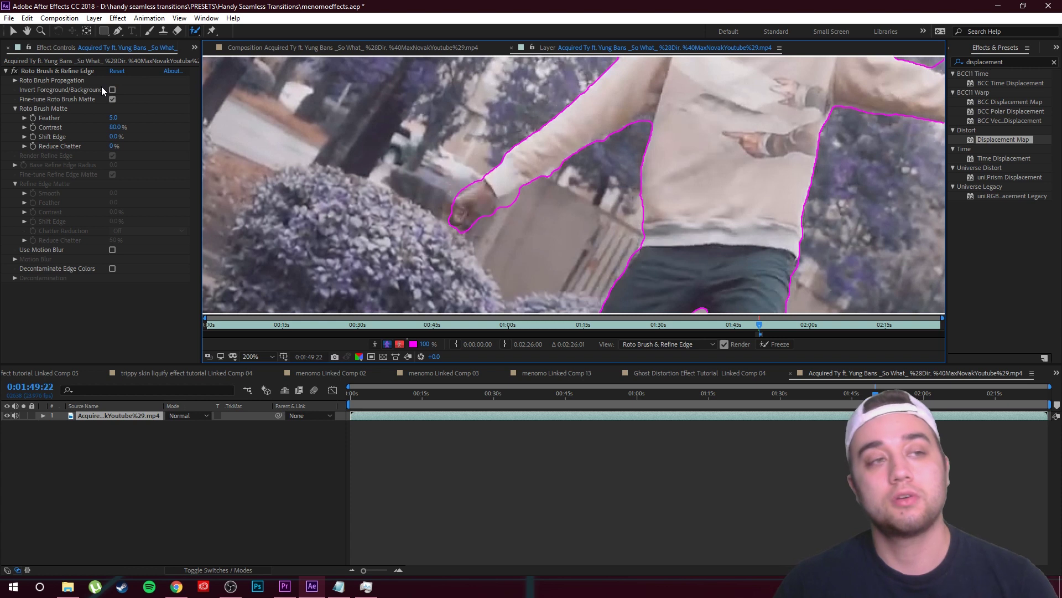
pyautogui.click(113, 118)
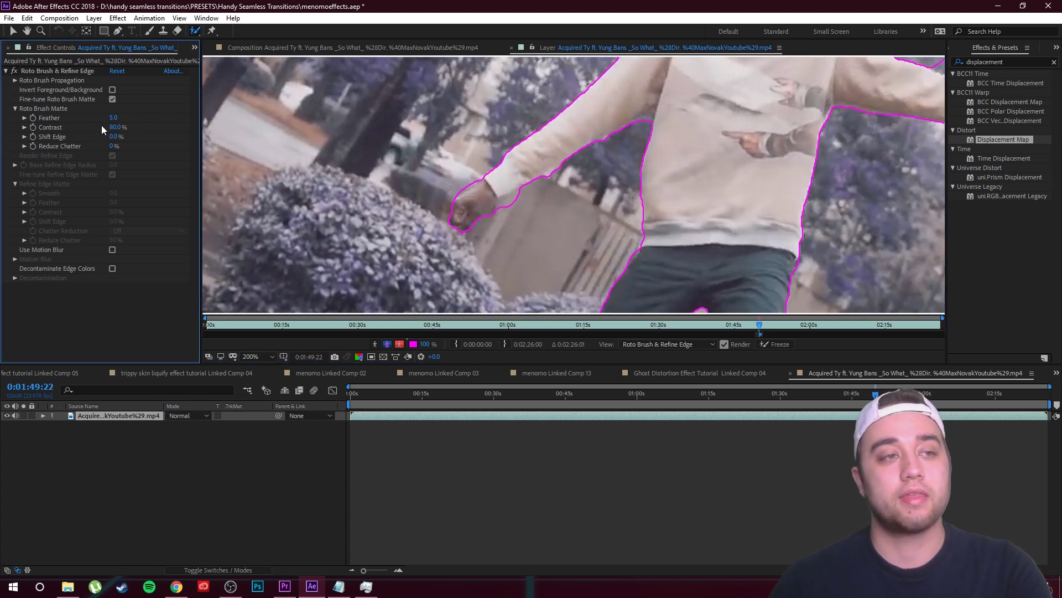
pyautogui.moveTo(115, 119); pyautogui.dragTo(142, 118)
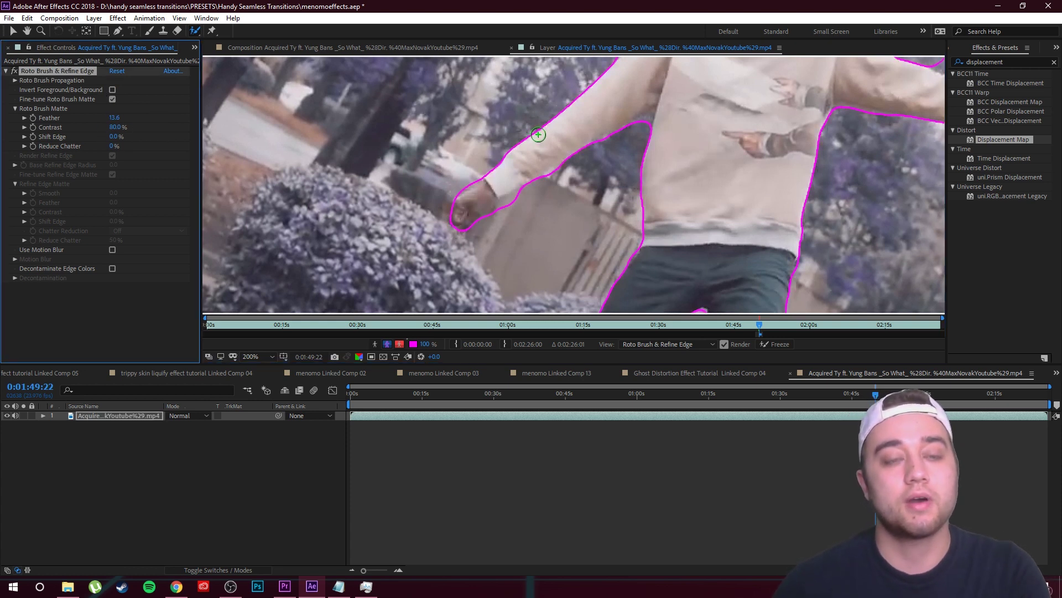
# Try the soft 65 px brush for the Roto Brush and return to the hard 13 px brush
pyautogui.click(1056, 49)
pyautogui.click(1016, 98)
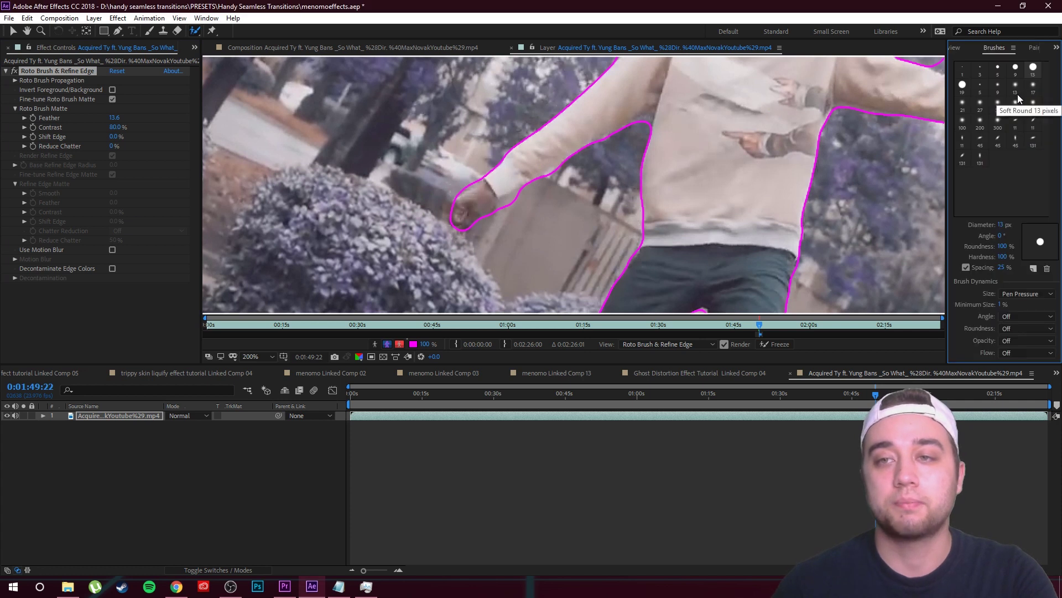
pyautogui.click(1033, 102)
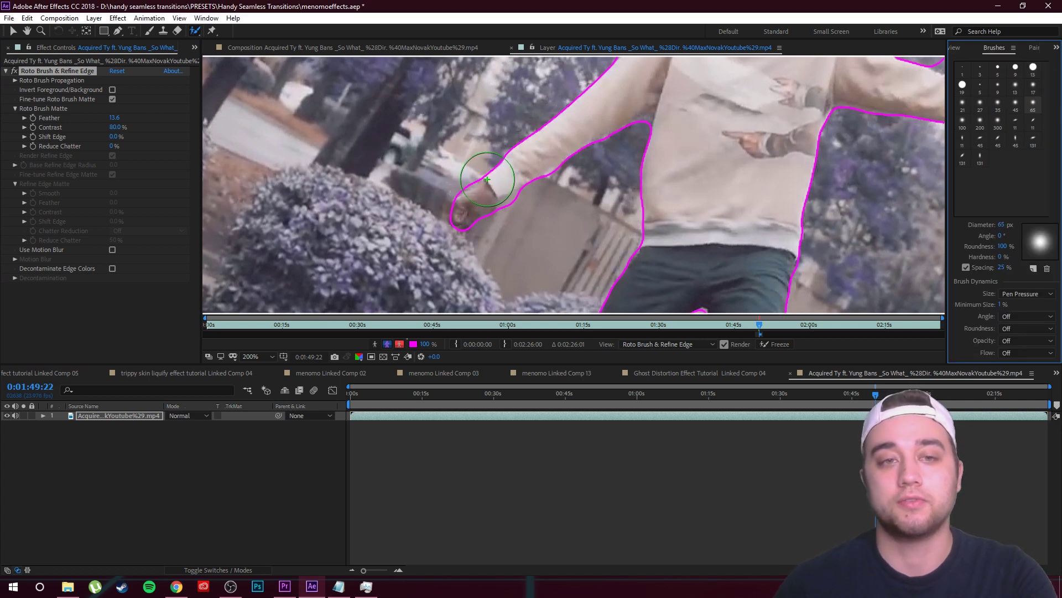
pyautogui.click(1034, 71)
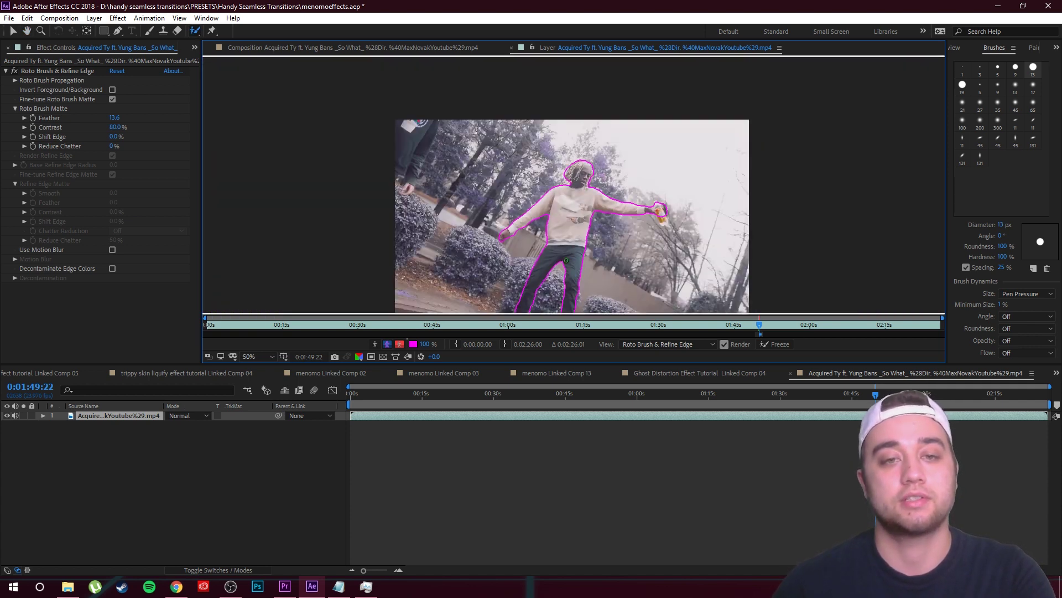
# Advance the clip frame by frame to 0:01:50:05 to propagate the Roto Brush selection and check its outline
pyautogui.moveTo(566, 260); pyautogui.dragTo(566, 229)
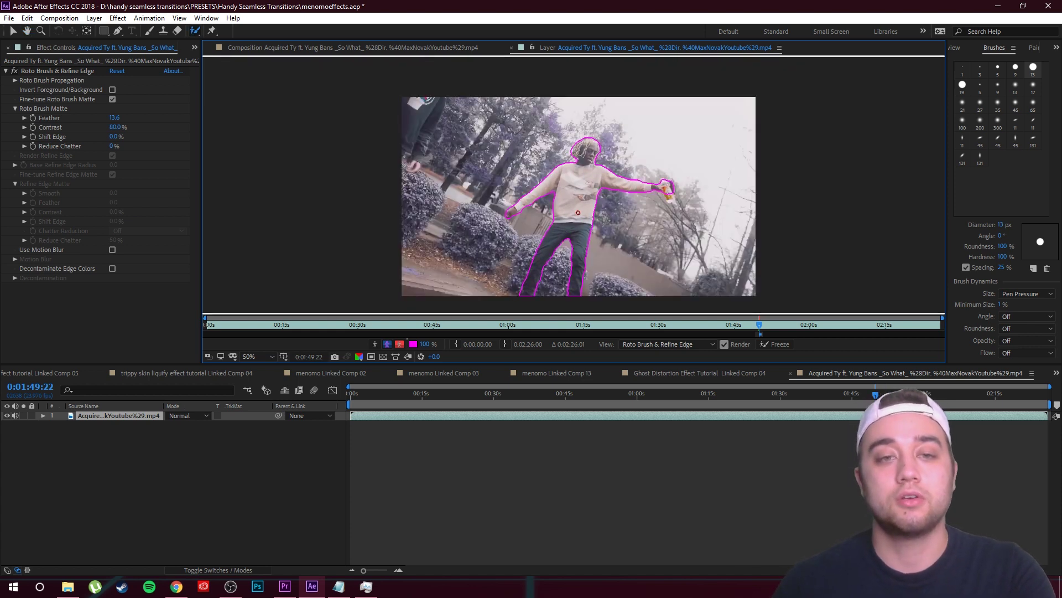
pyautogui.press('pagedown')
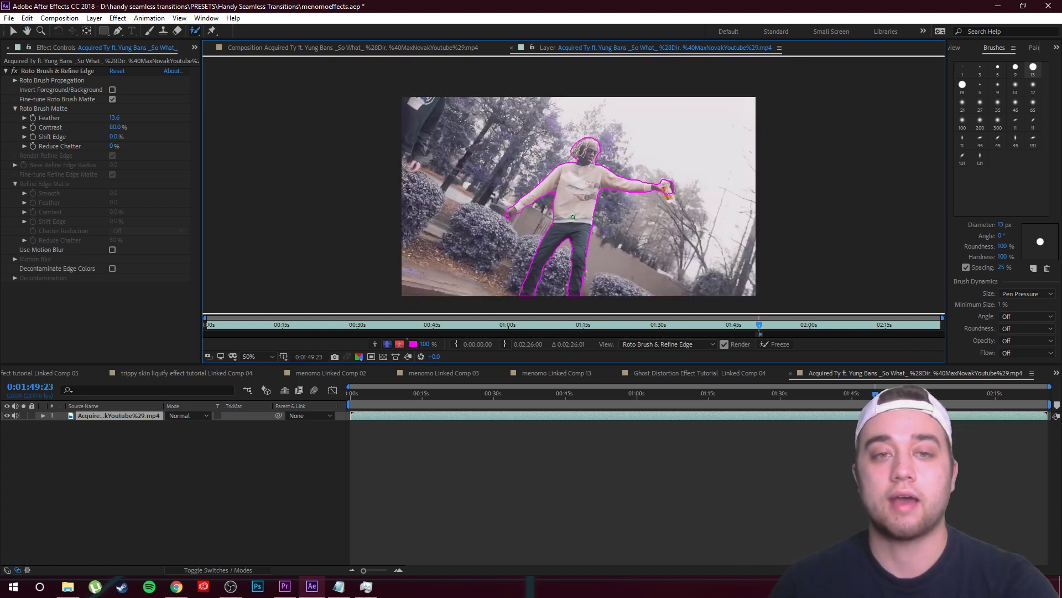
pyautogui.scroll(4, 551, 161)
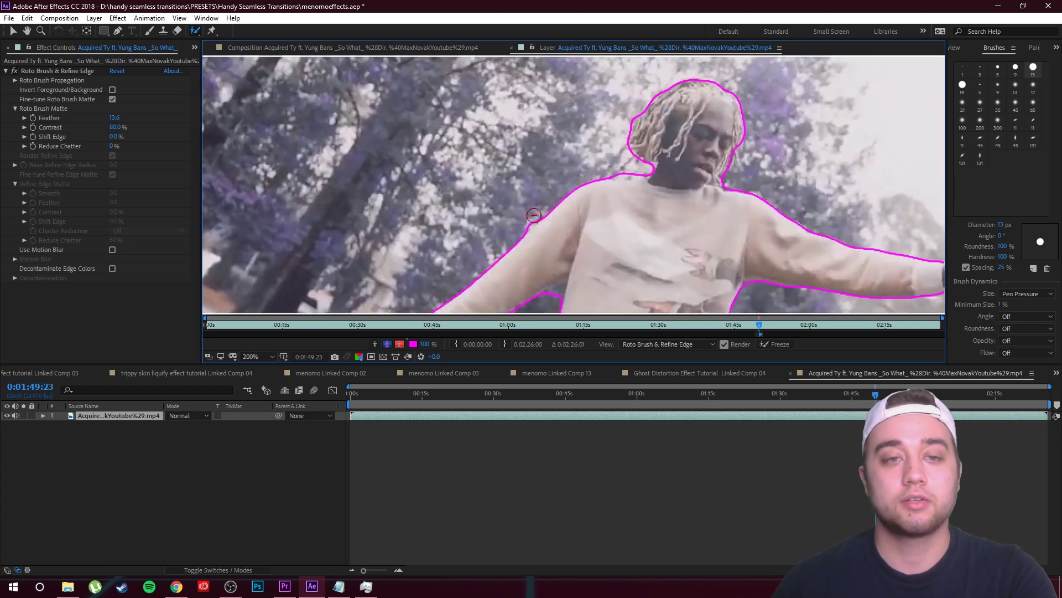
pyautogui.scroll(-4, 641, 208)
pyautogui.press('pagedown')
pyautogui.press('pagedown')
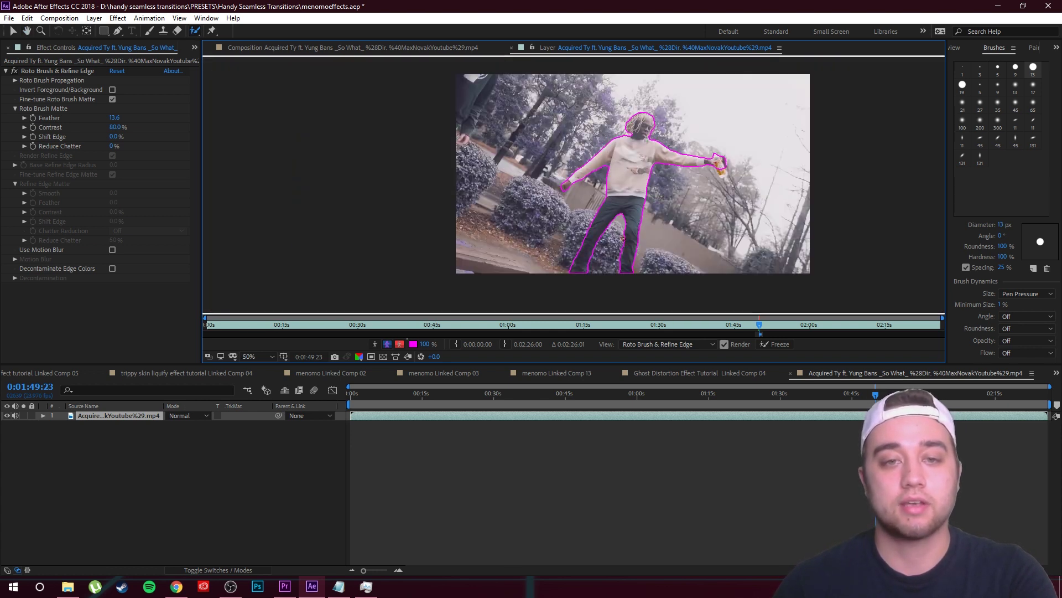
pyautogui.press('pageup')
pyautogui.press('pageup')
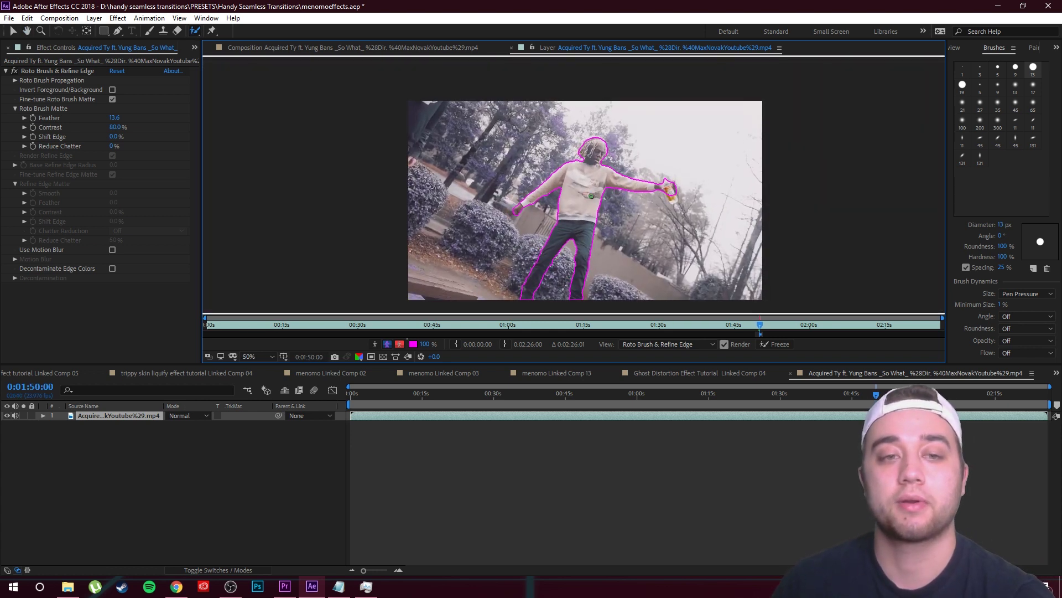
pyautogui.press('pagedown')
pyautogui.press('pagedown')
pyautogui.press('pagedown')
pyautogui.press('pagedown')
pyautogui.press('pagedown')
pyautogui.press('pagedown')
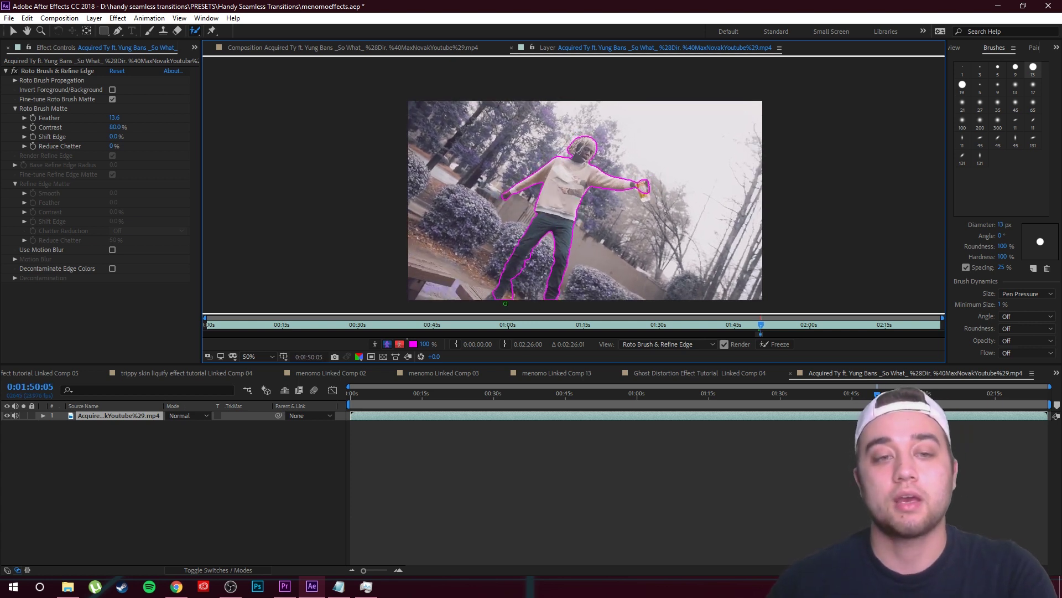
# Correct the Roto Brush outline around the man's lower leg at 0:01:50:05, subtracting the ground beside it and adding the missing foot area
pyautogui.scroll(2, 504, 304)
pyautogui.scroll(2, 511, 295)
pyautogui.moveTo(498, 296); pyautogui.dragTo(570, 177)
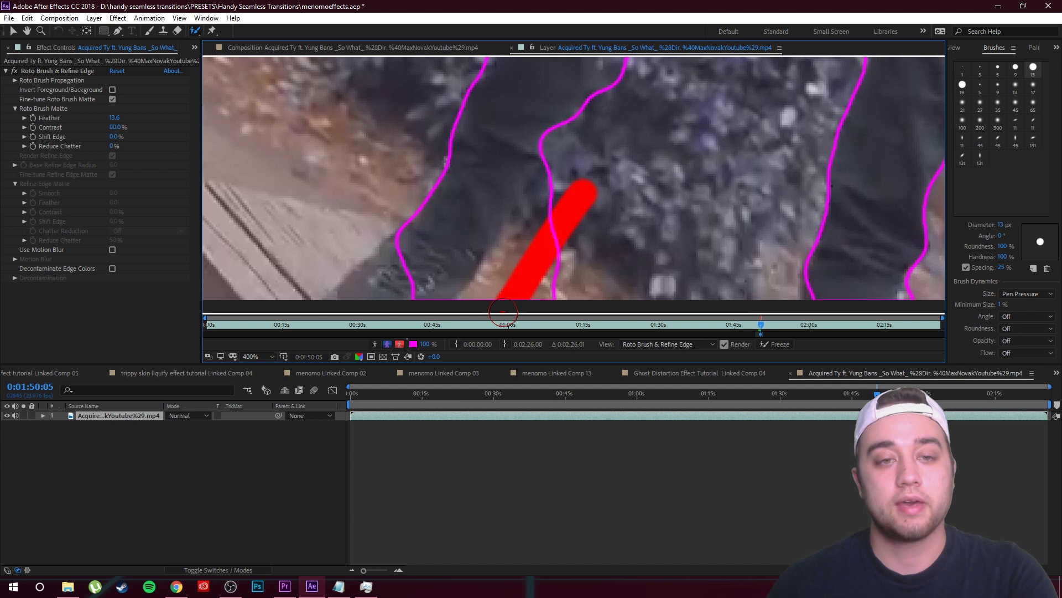
pyautogui.scroll(-2, 545, 217)
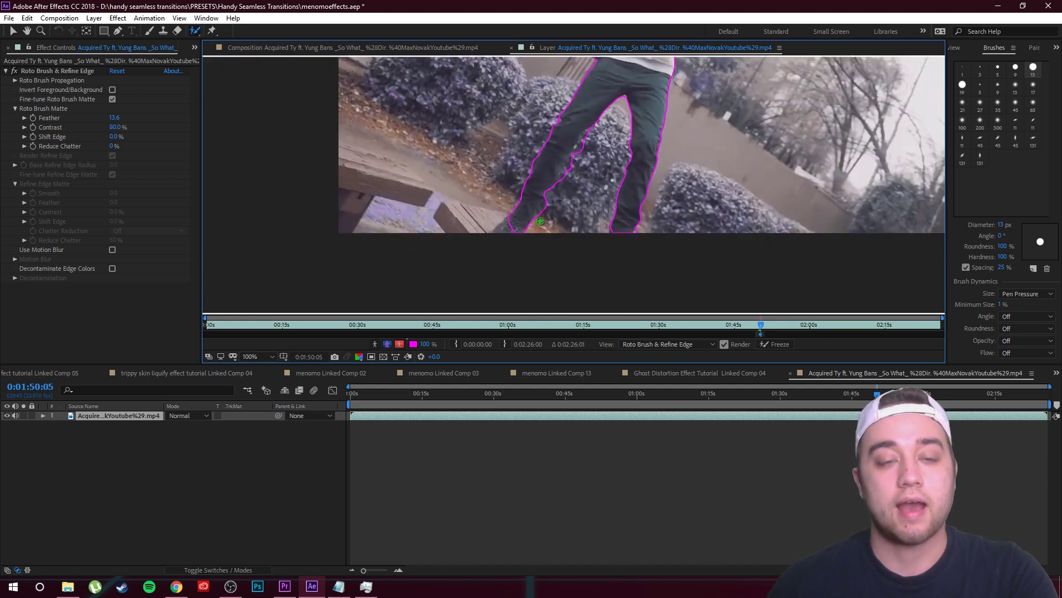
pyautogui.scroll(1, 541, 222)
pyautogui.moveTo(501, 198)
pyautogui.mouseDown()
pyautogui.moveTo(486, 220)
pyautogui.moveTo(516, 233)
pyautogui.mouseUp()
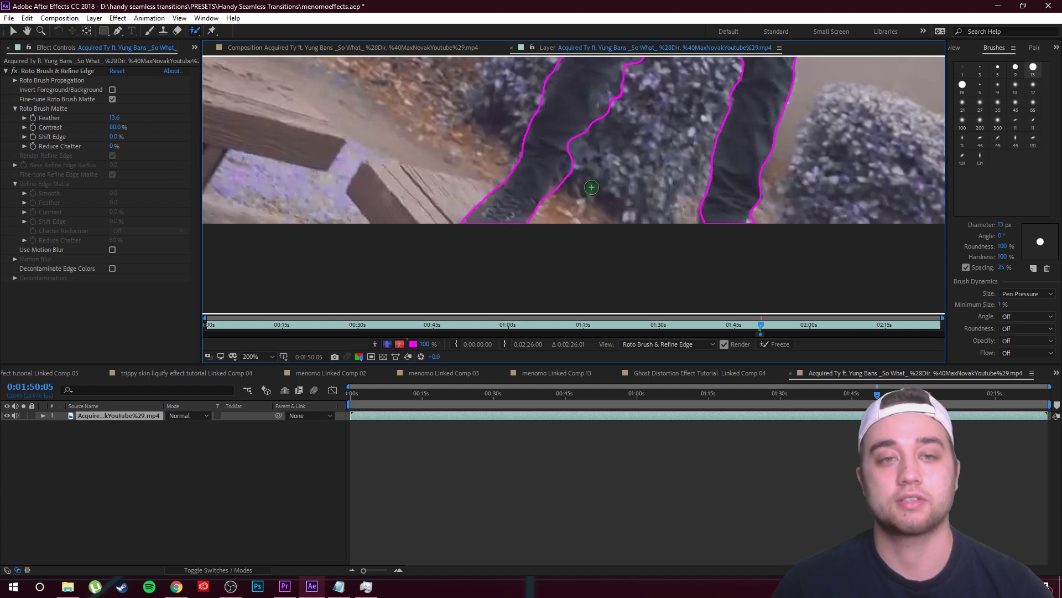
pyautogui.scroll(-2, 592, 187)
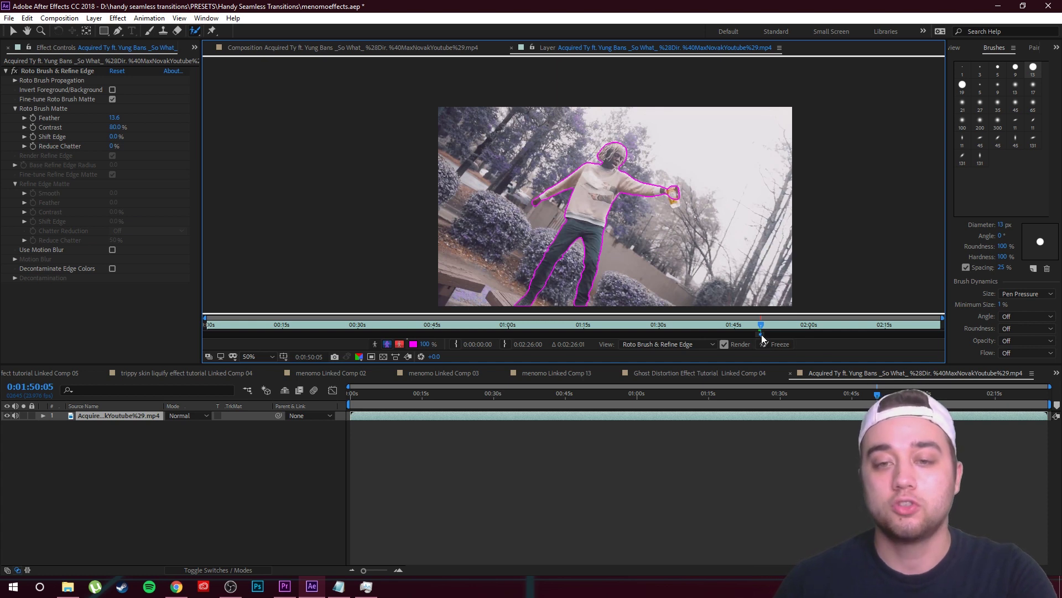
# Inspect the Roto Brush span around 0:01:50:05 and freeze the propagated selection
pyautogui.scroll(5, 761, 335)
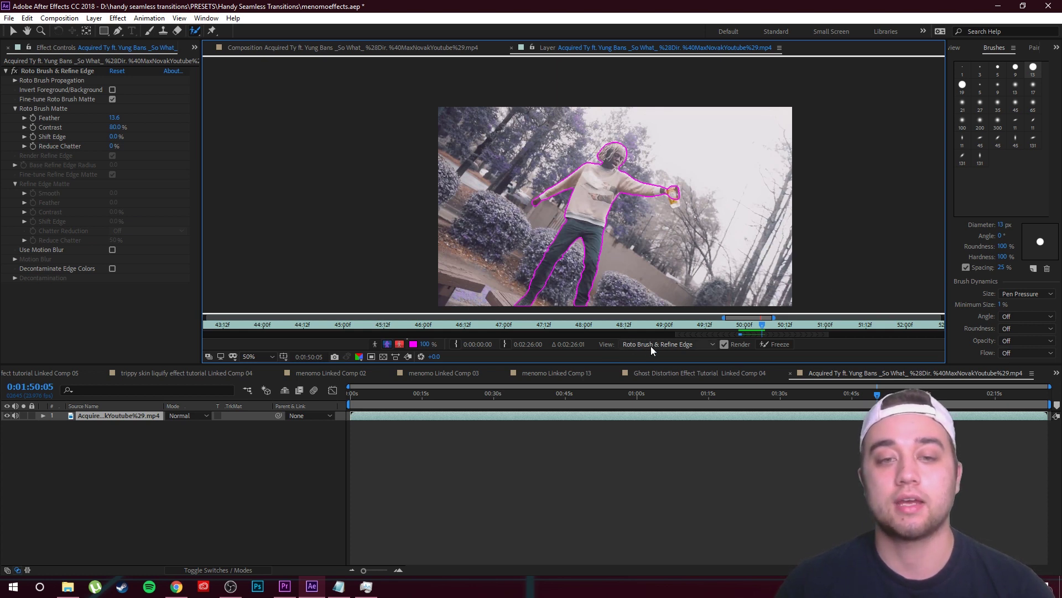
pyautogui.click(713, 345)
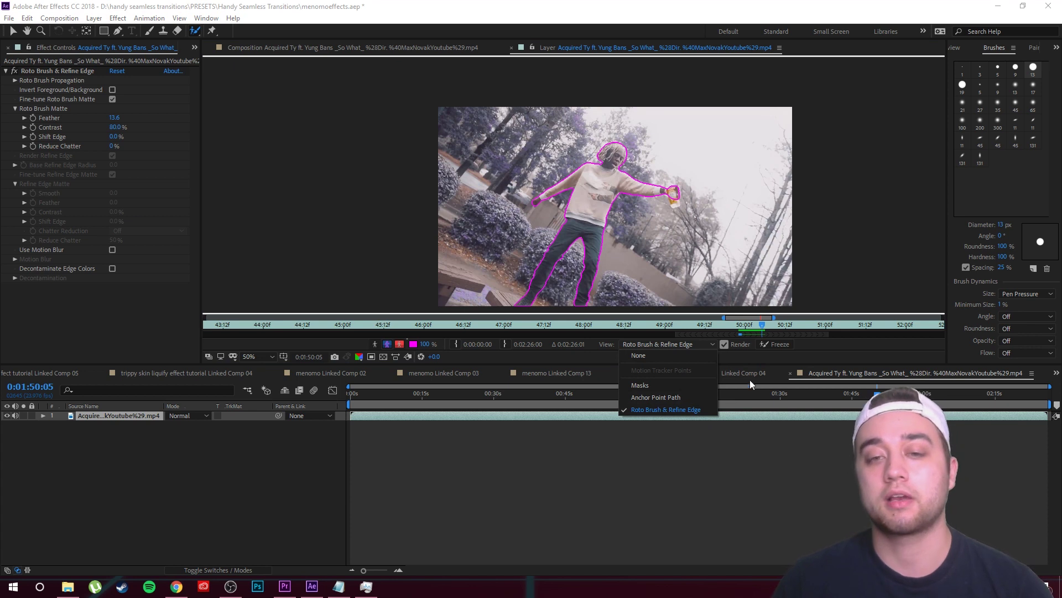
pyautogui.click(746, 334)
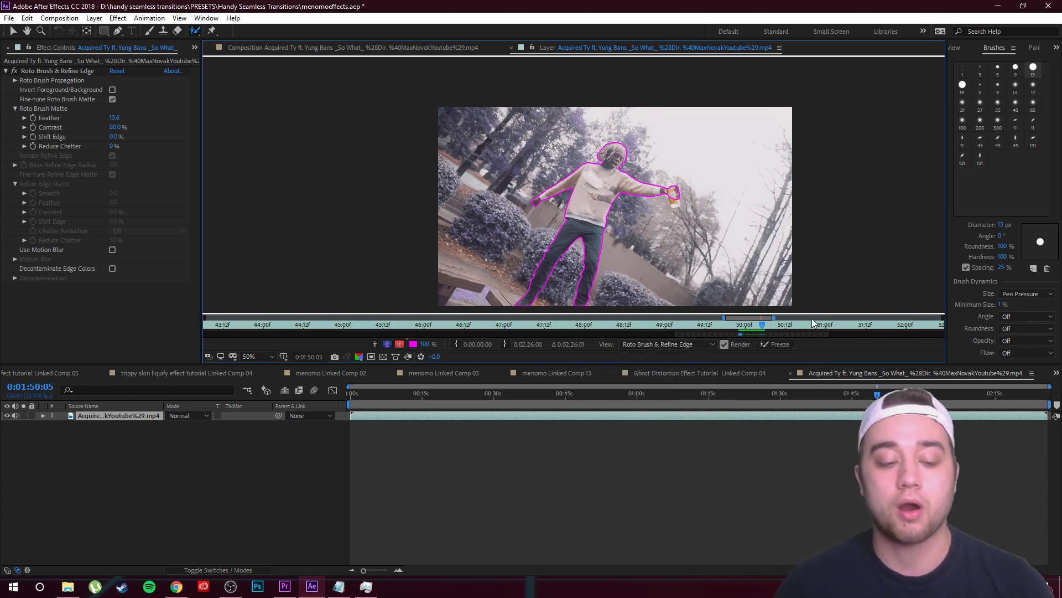
pyautogui.scroll(2, 756, 331)
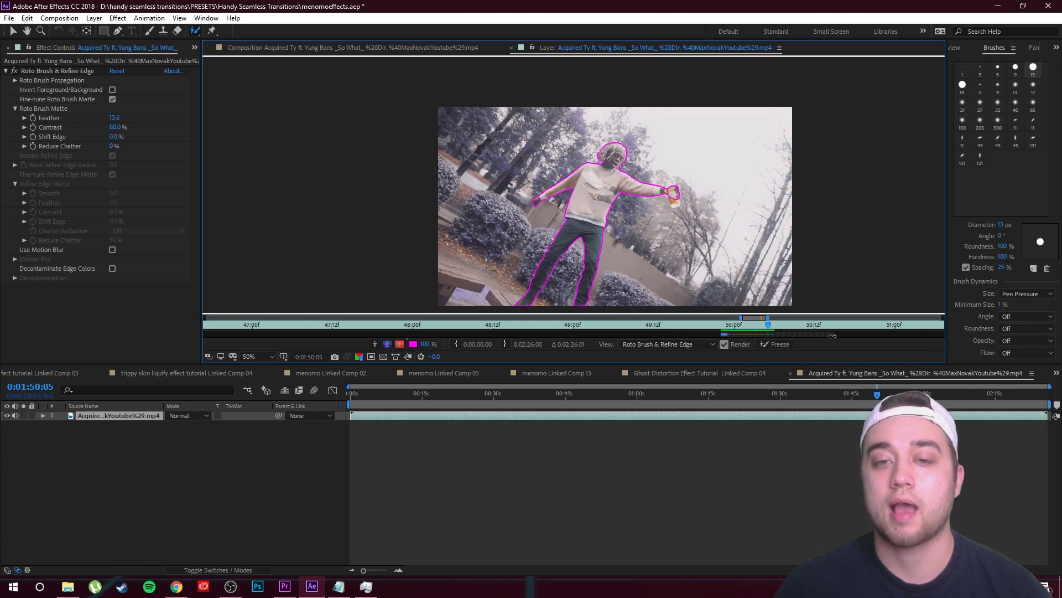
pyautogui.click(772, 342)
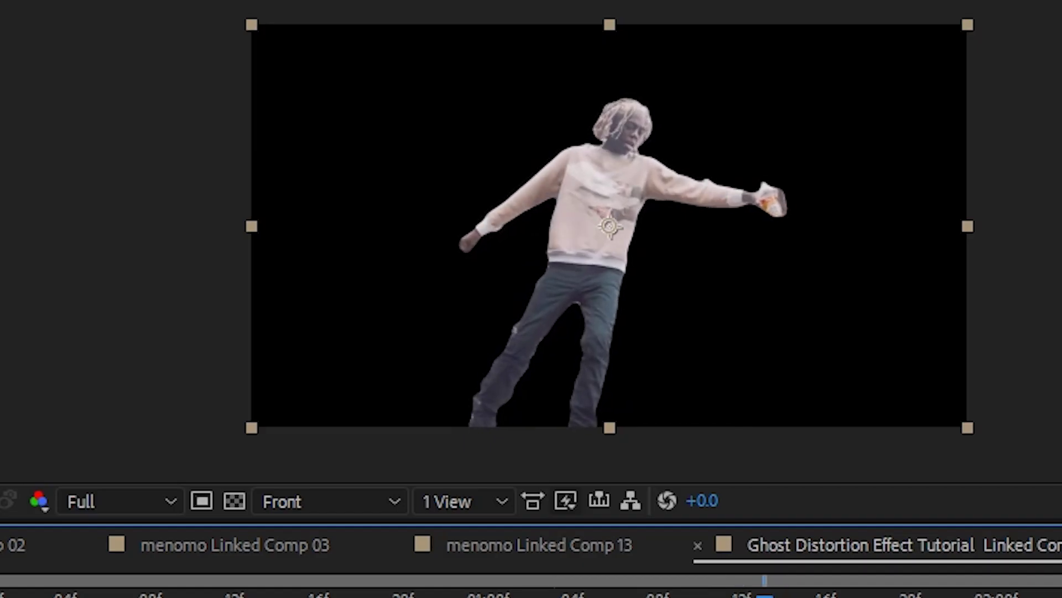
# Preview the isolated man in Ghost Distortion Effect Tutorial Linked Comp 04, and return to the source clip composition at 0:01:49:22
pyautogui.moveTo(641, 425); pyautogui.dragTo(664, 426)
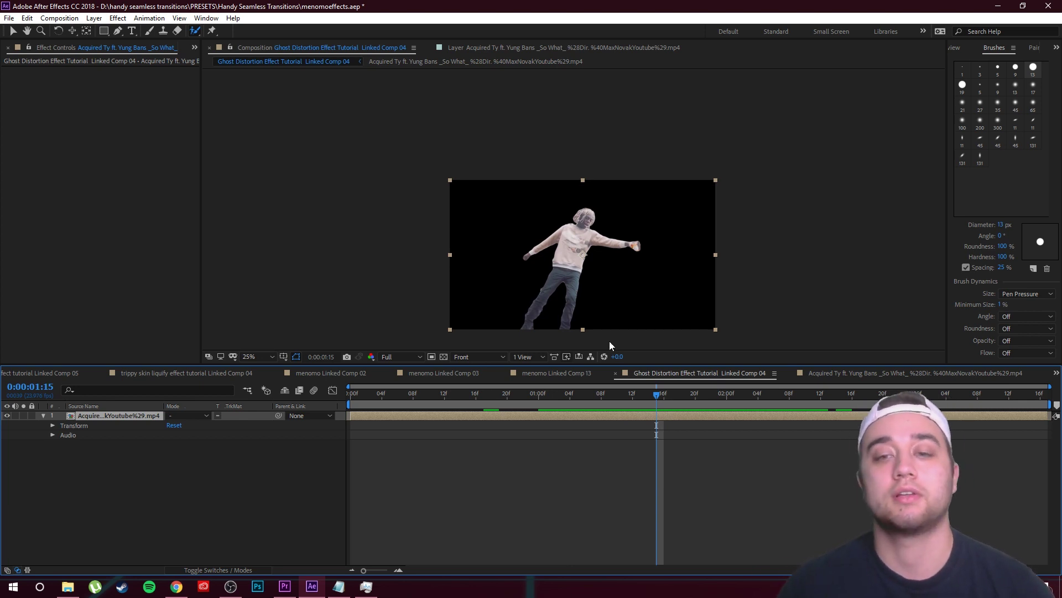
pyautogui.click(916, 373)
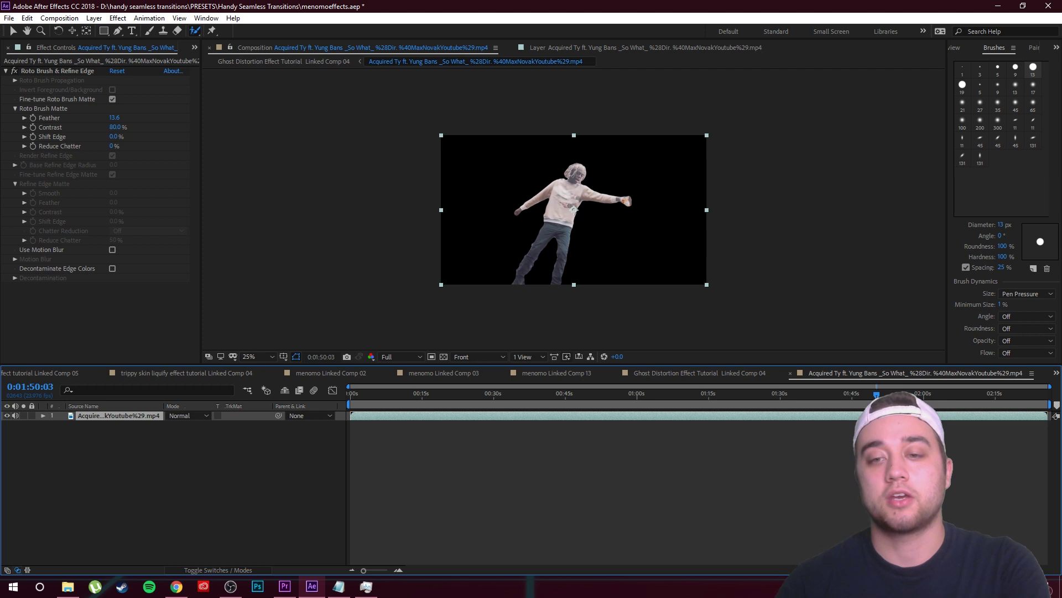
pyautogui.scroll(5, 811, 398)
pyautogui.moveTo(812, 398); pyautogui.dragTo(786, 417)
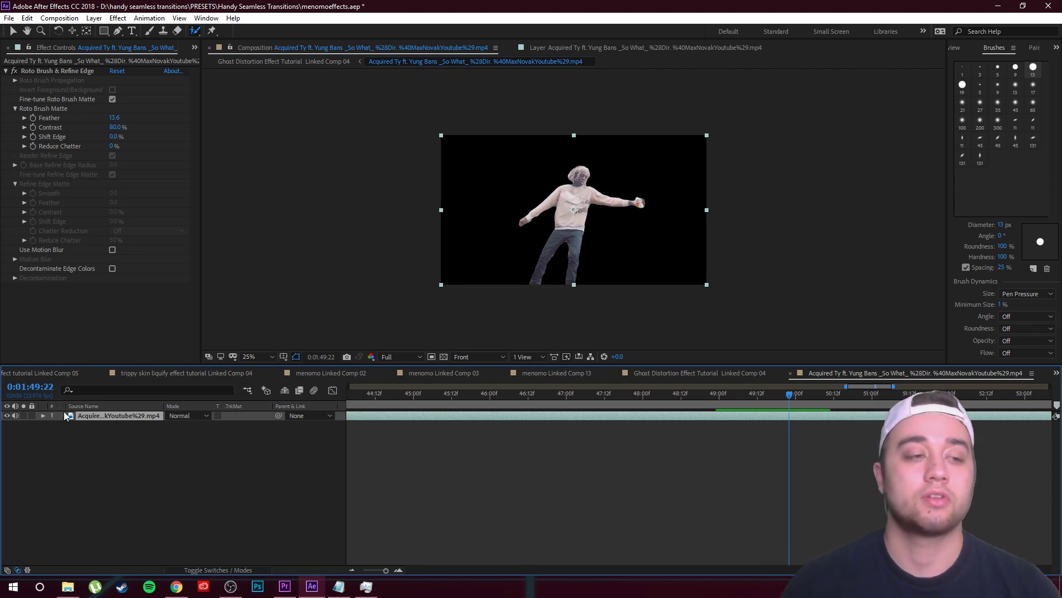
# Duplicate the rotoscoped clip layer and delete the Roto Brush & Refine Edge effect from the lower copy
pyautogui.hotkey('ctrl', 'd')
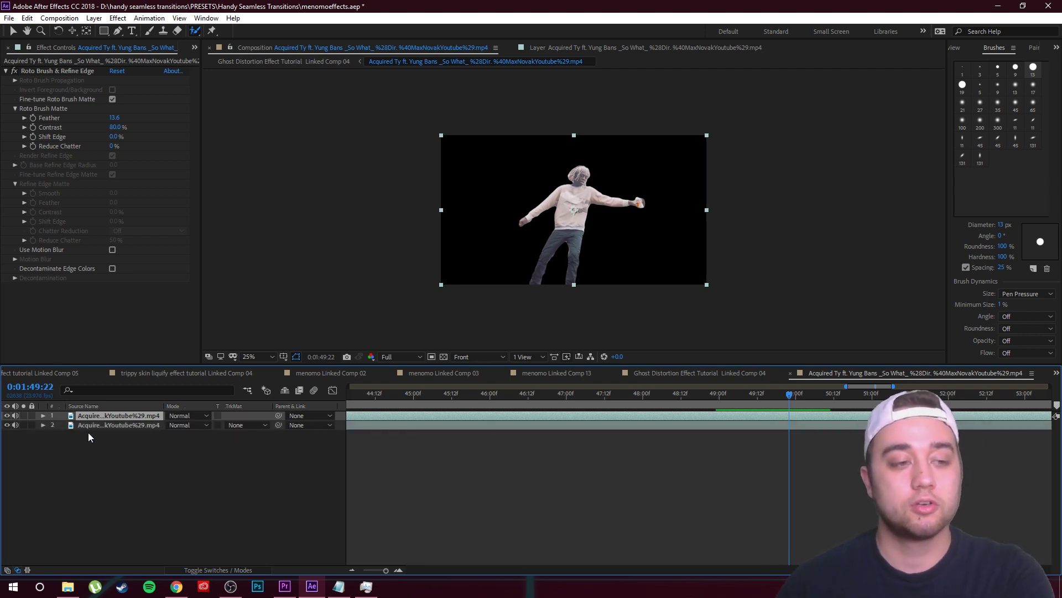
pyautogui.click(39, 425)
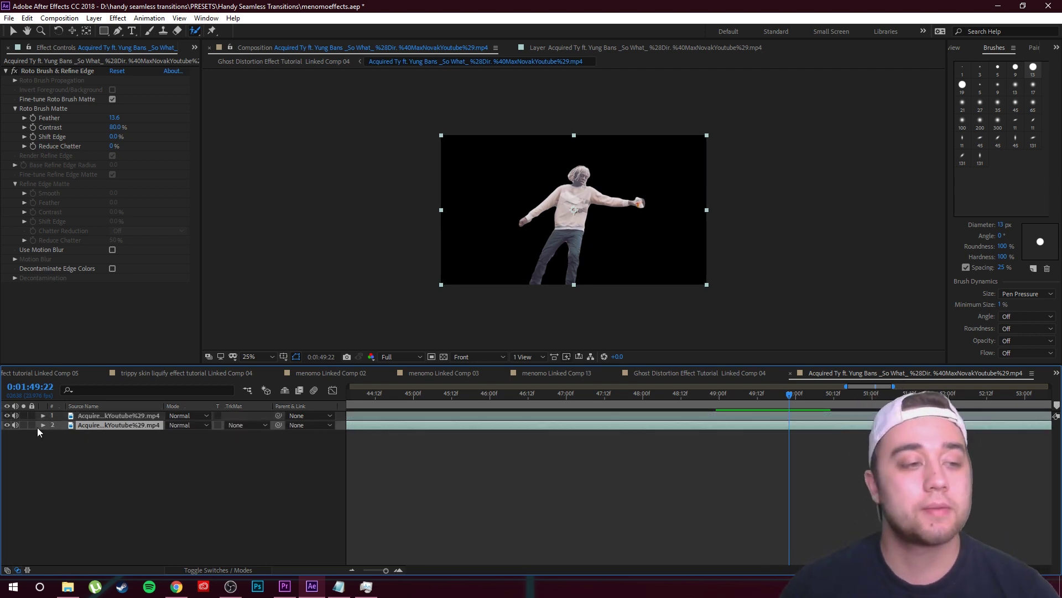
pyautogui.click(43, 424)
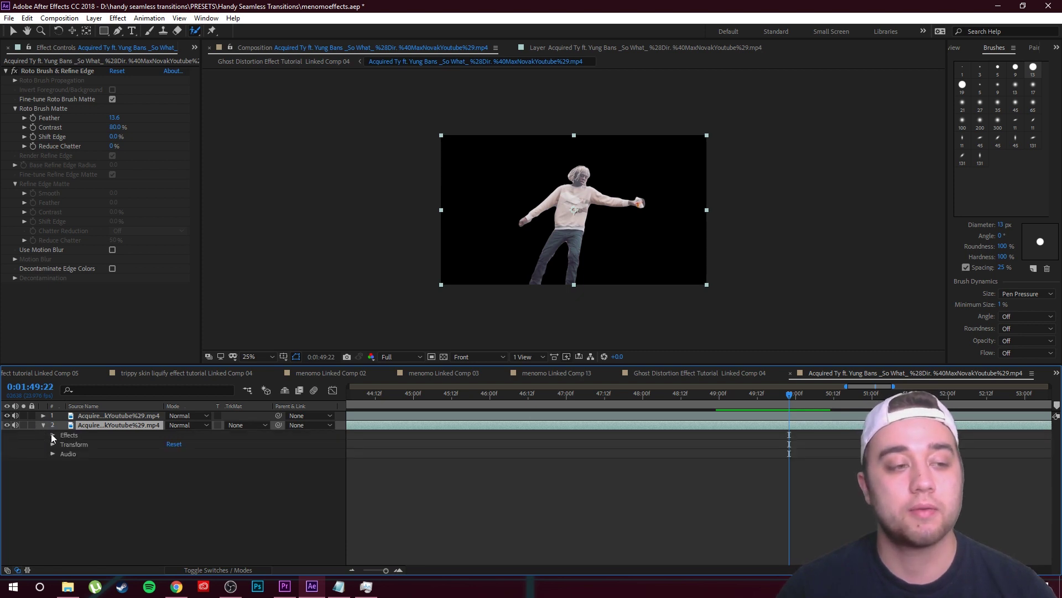
pyautogui.click(81, 445)
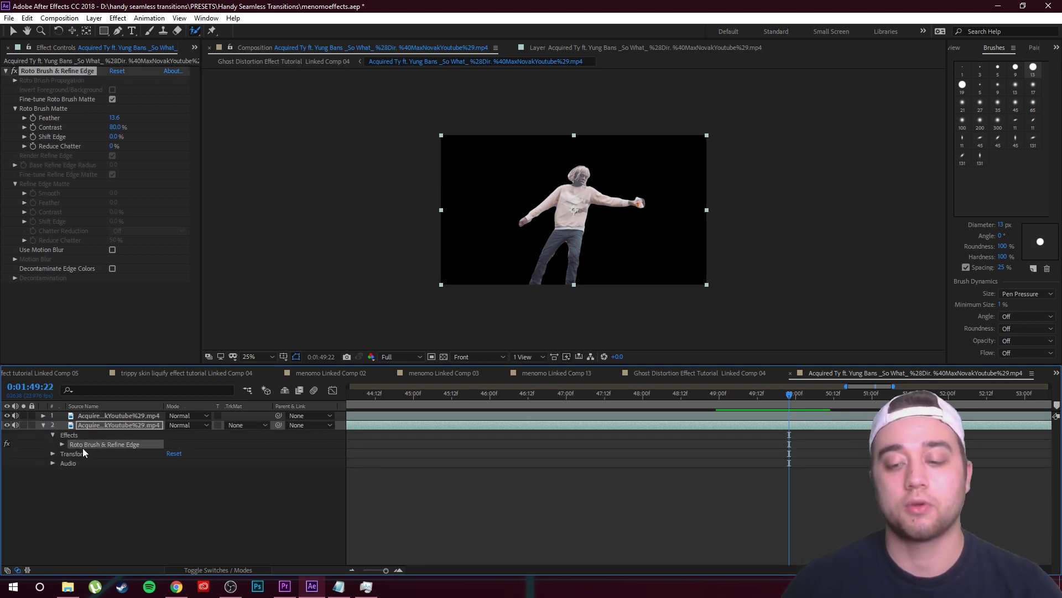
pyautogui.press('Delete')
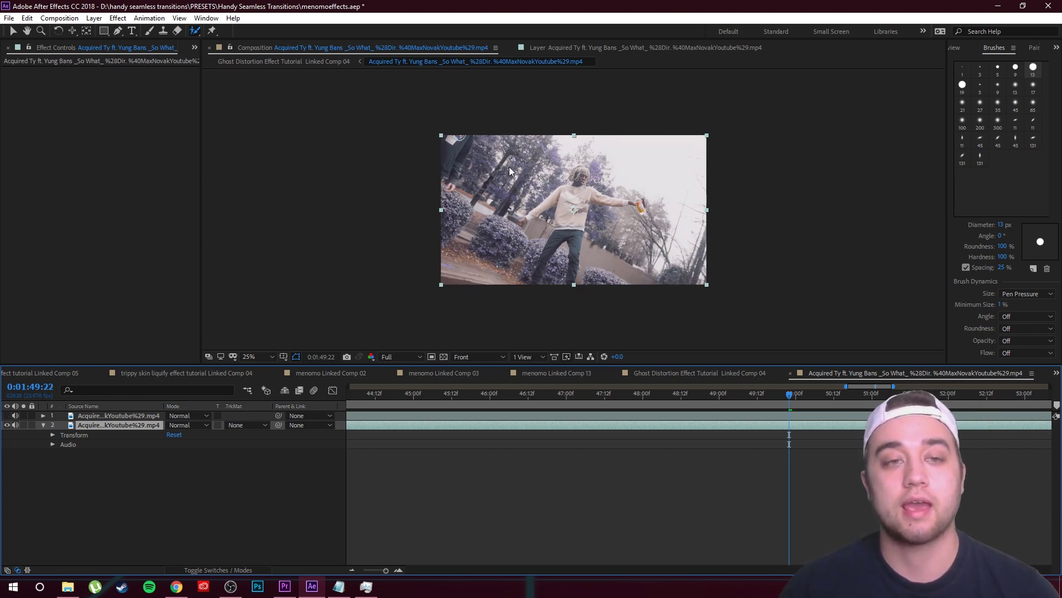
# Toggle the visibility of the full clip layer to compare the isolated man with and without the background
pyautogui.click(7, 425)
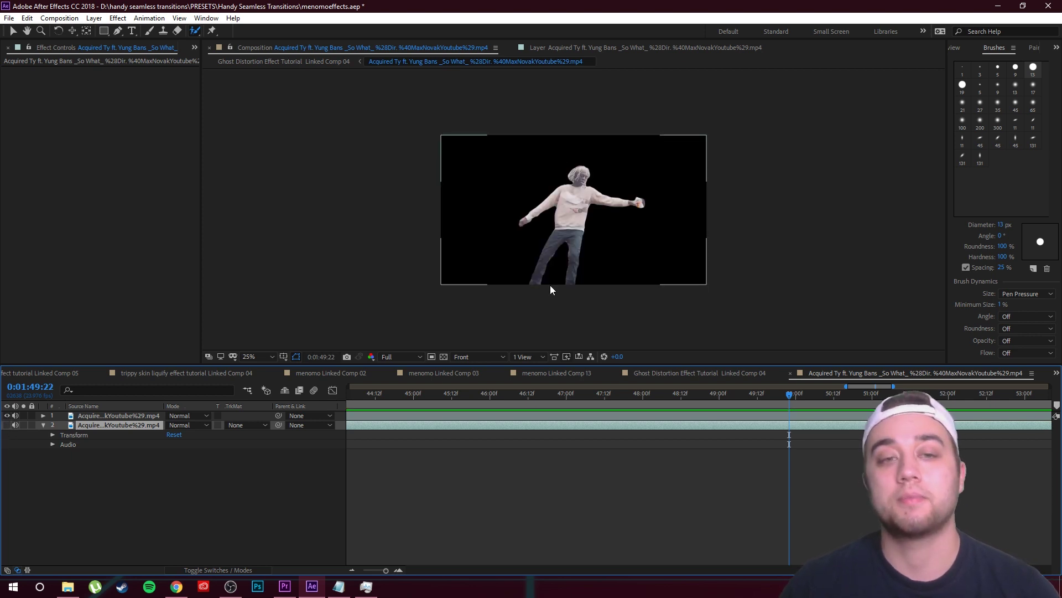
pyautogui.click(7, 425)
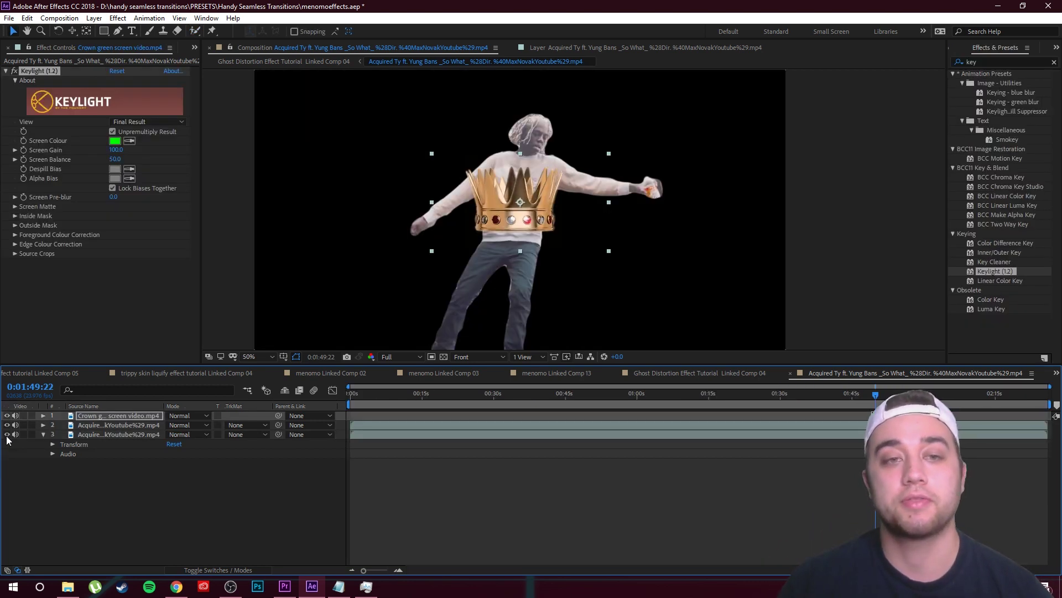
pyautogui.click(6, 434)
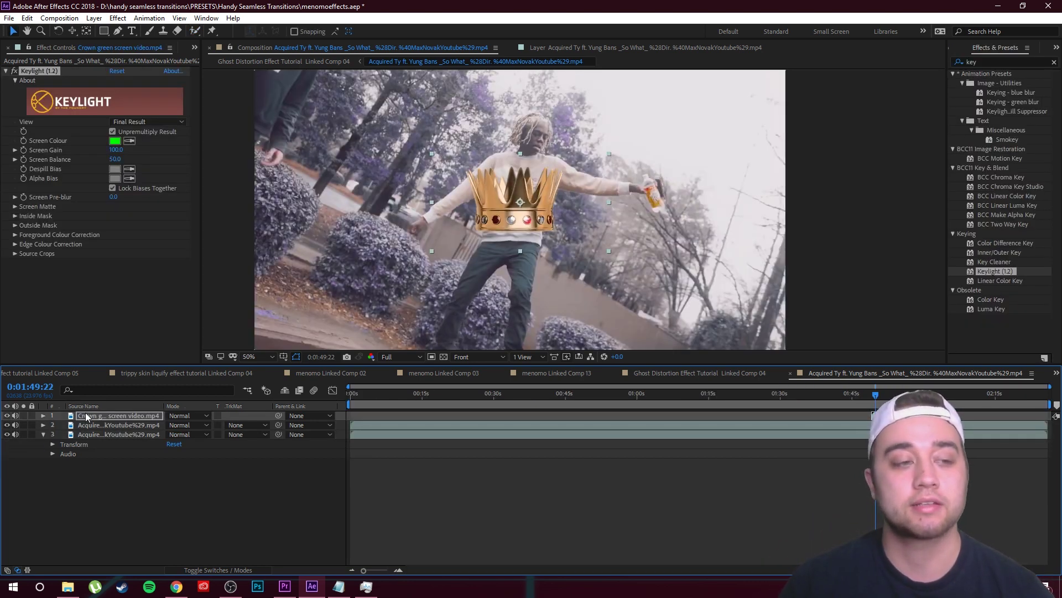
# Try an enlarged crown video layer between the rotoscoped man and the full clip, and delete it
pyautogui.moveTo(92, 435); pyautogui.dragTo(94, 413)
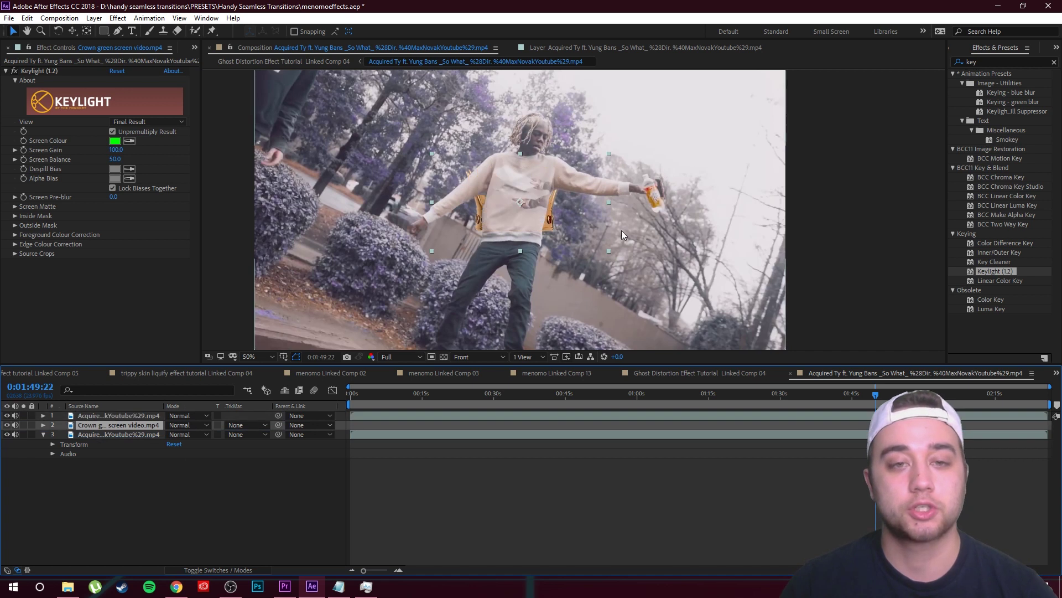
pyautogui.moveTo(609, 250); pyautogui.dragTo(779, 333)
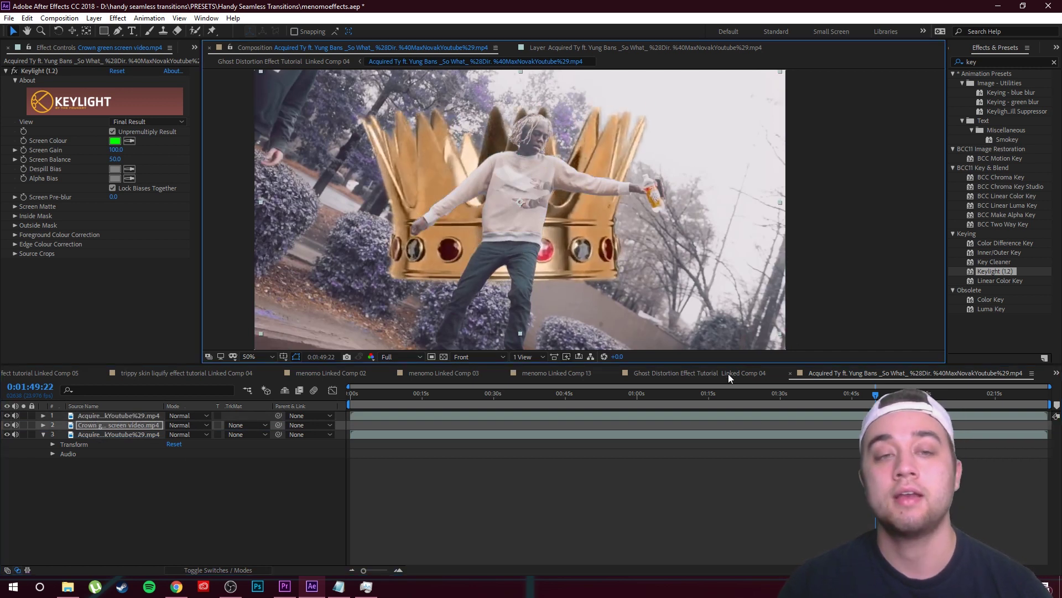
pyautogui.click(118, 428)
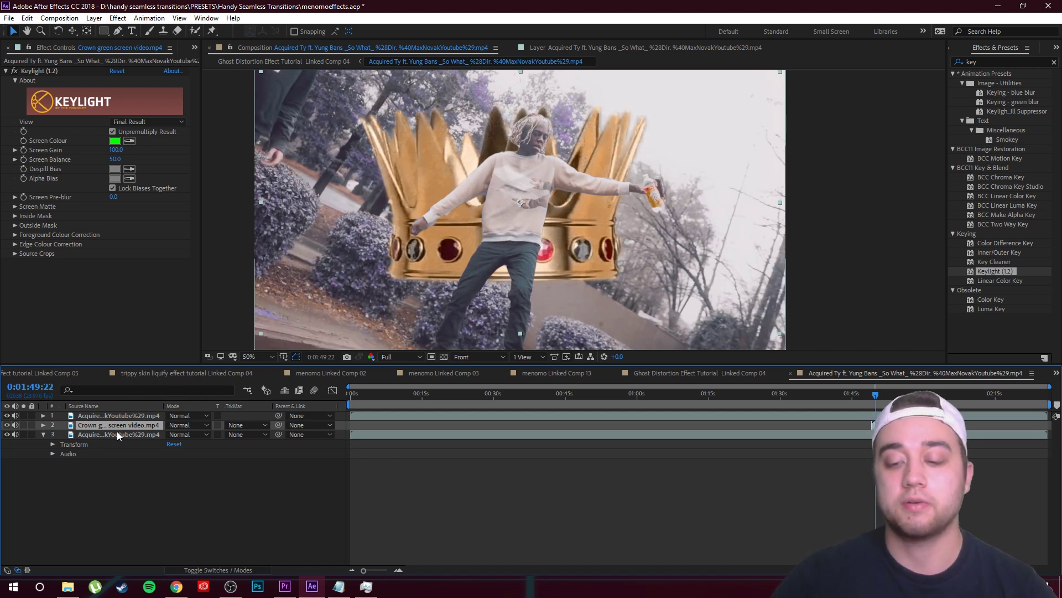
pyautogui.press('Delete')
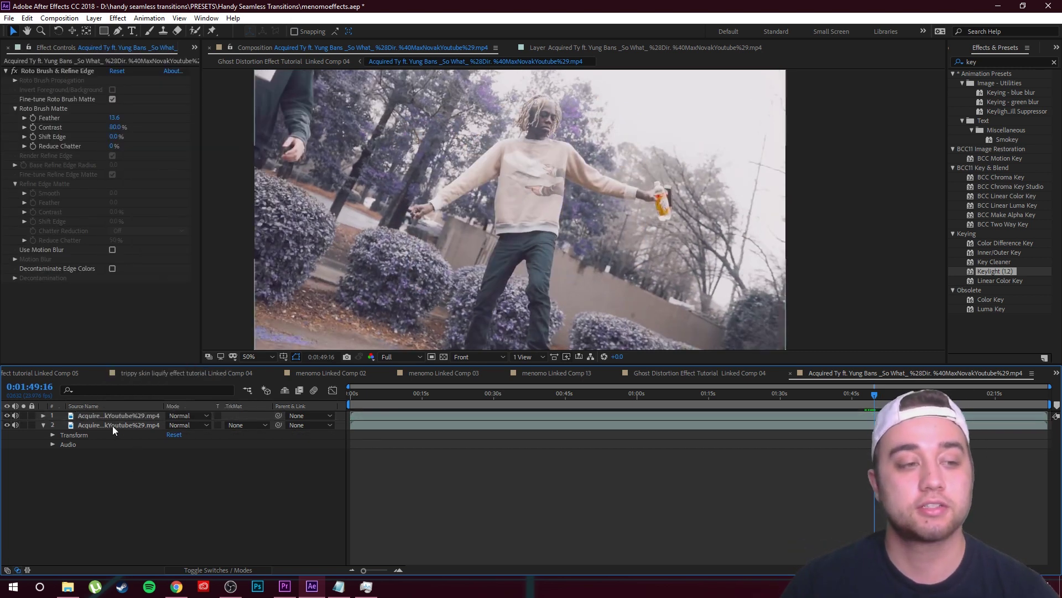
# Rename the rotoscoped layer as "subject roto" and the full clip layer beneath it as "plate"
pyautogui.rightClick(114, 417)
pyautogui.click(142, 409)
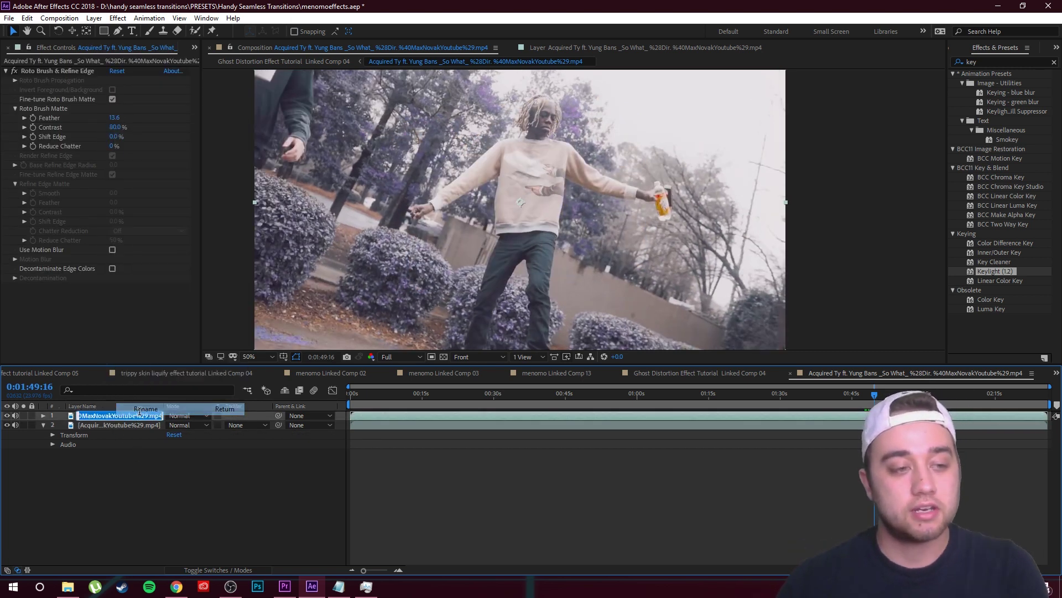
pyautogui.write('subject roto')
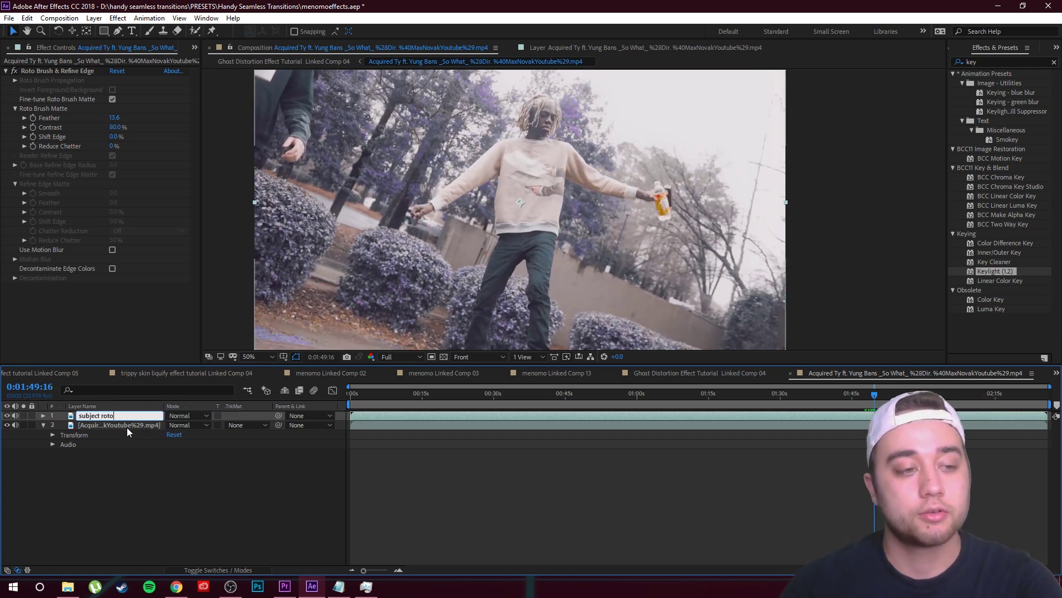
pyautogui.press('Tab')
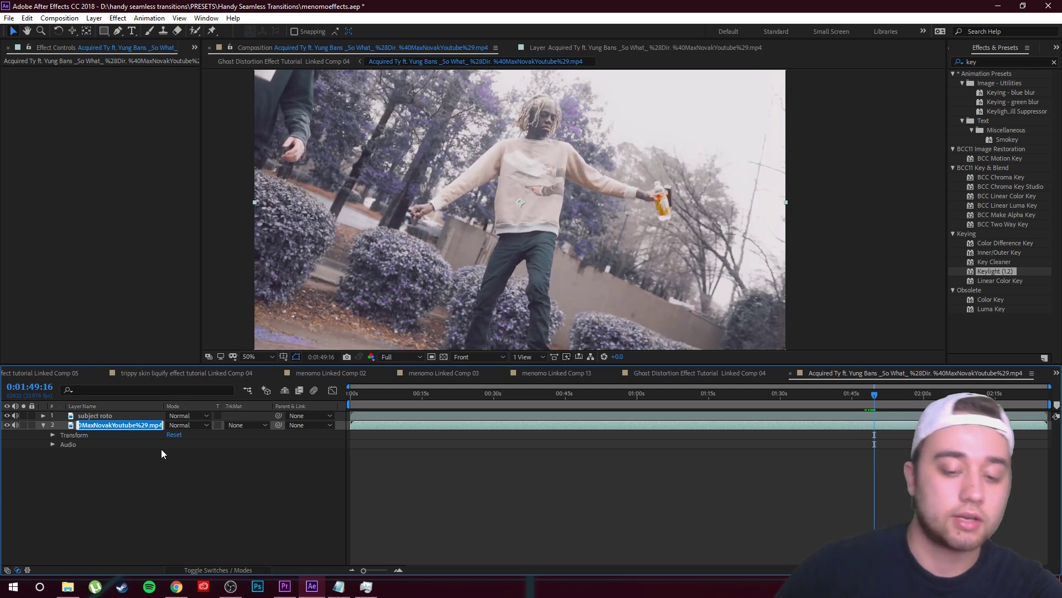
pyautogui.write('plate')
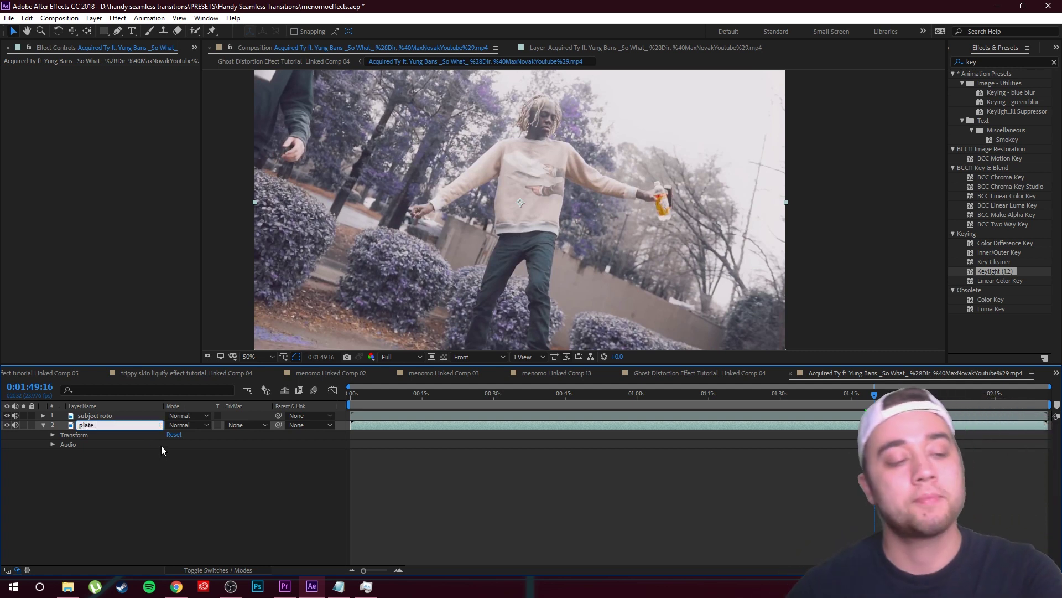
pyautogui.click(159, 506)
pyautogui.click(102, 415)
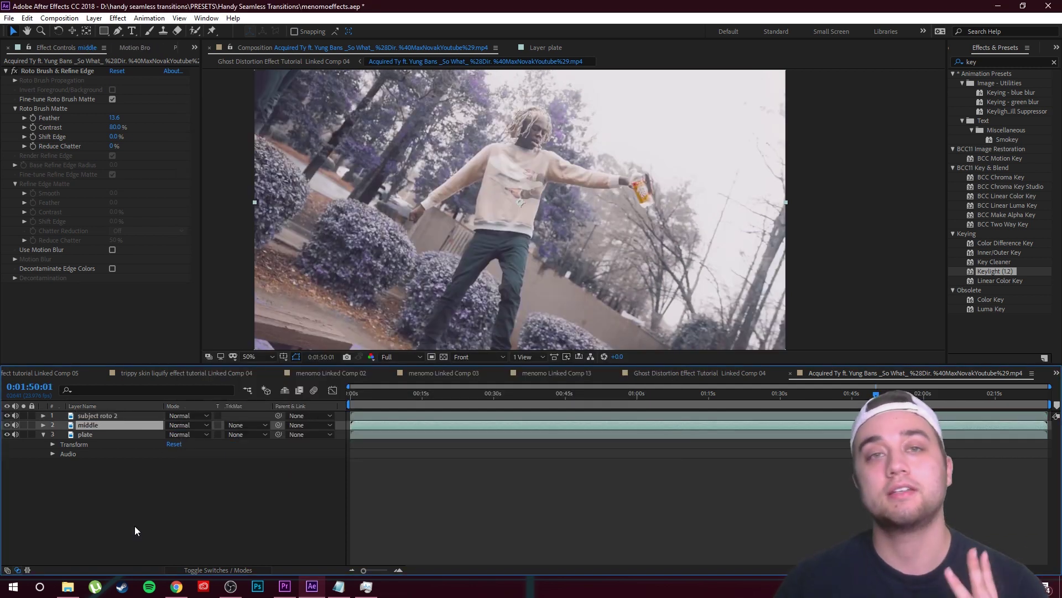
pyautogui.click(91, 436)
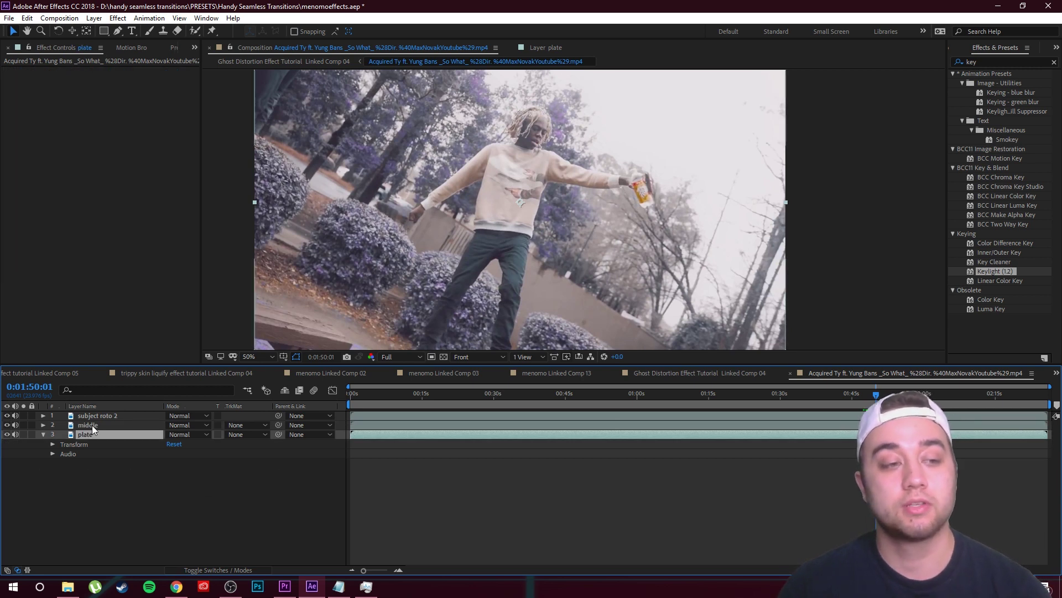
pyautogui.click(91, 425)
pyautogui.click(99, 416)
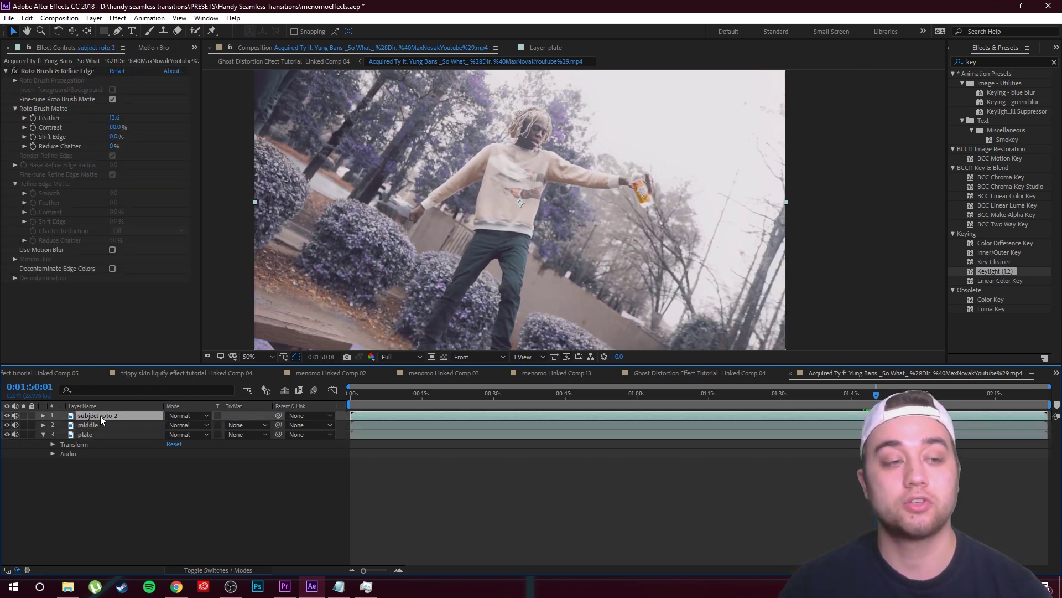
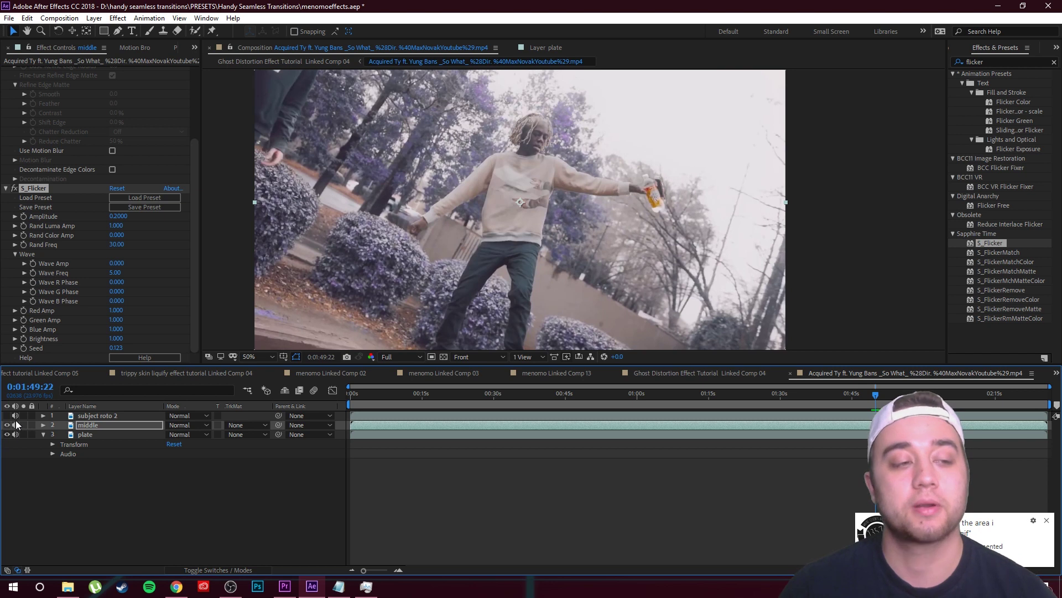
# Show the subject roto 2 layer and set its Displacement Map to use Luminance for horizontal and Hue for vertical displacement
pyautogui.click(7, 424)
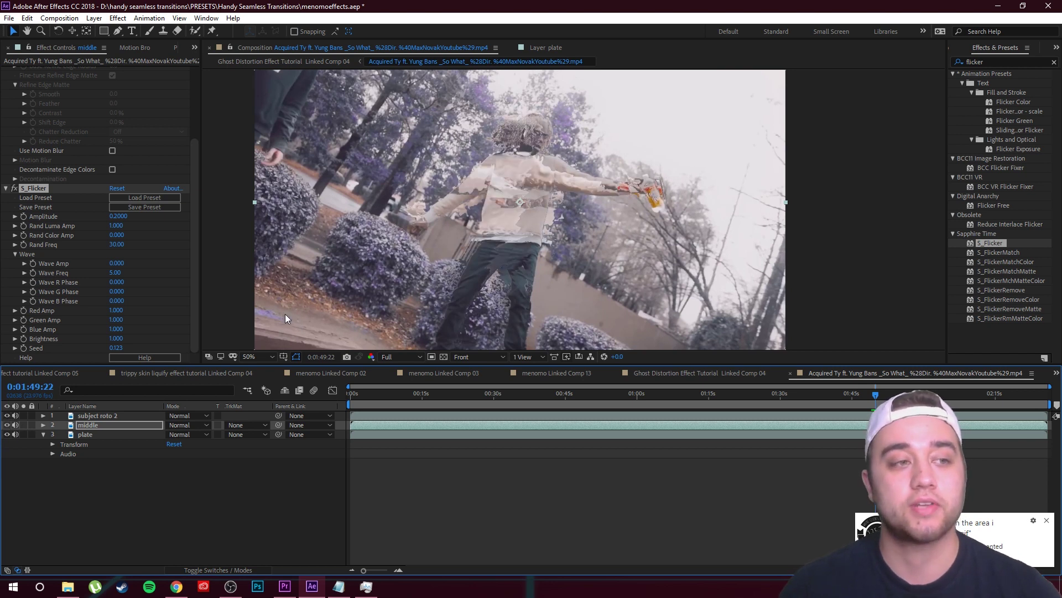
pyautogui.click(101, 416)
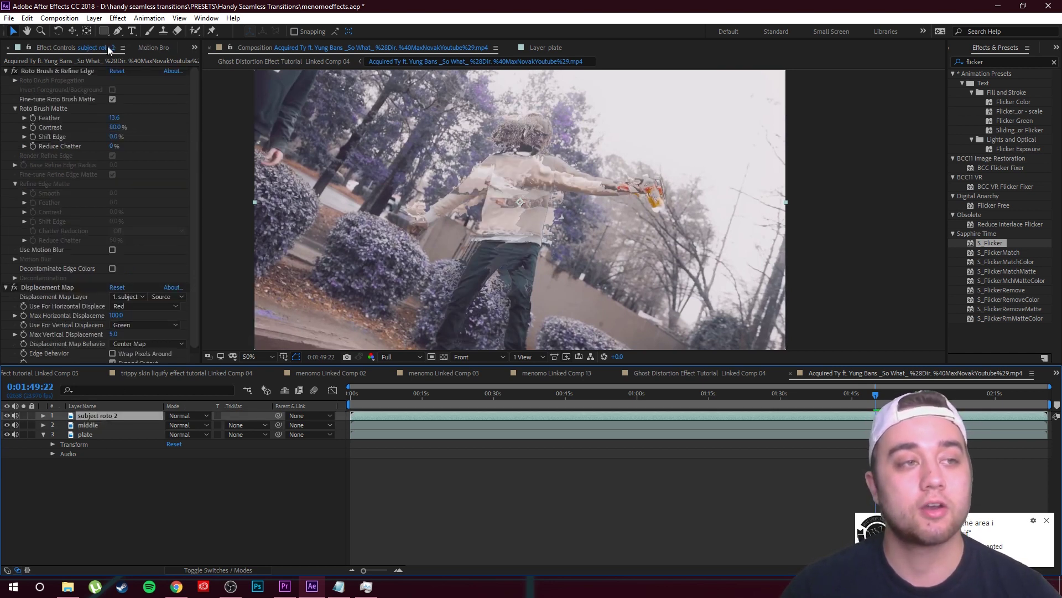
pyautogui.click(198, 161)
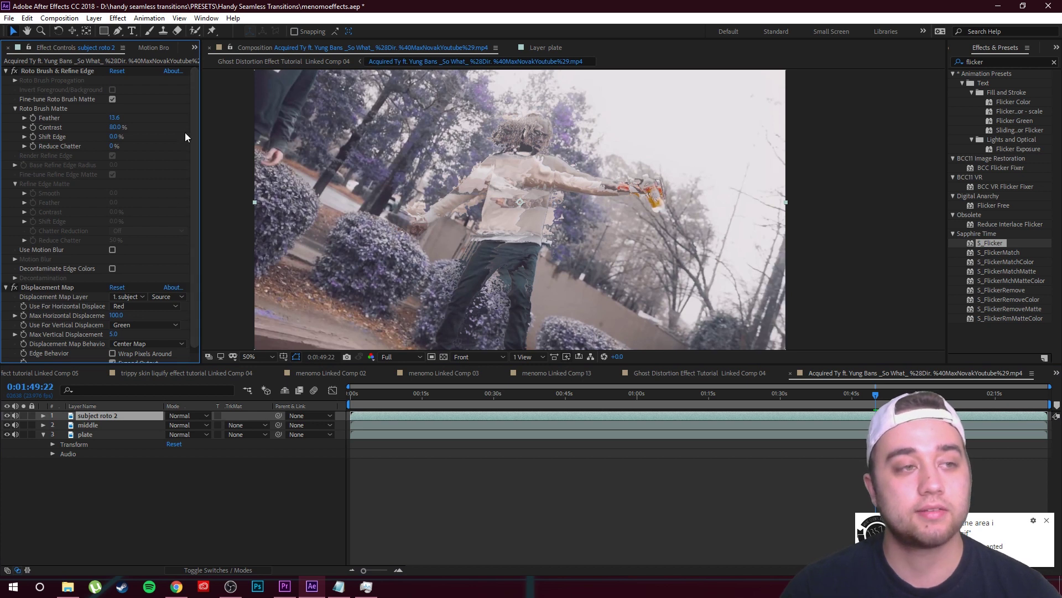
pyautogui.scroll(-1, 194, 219)
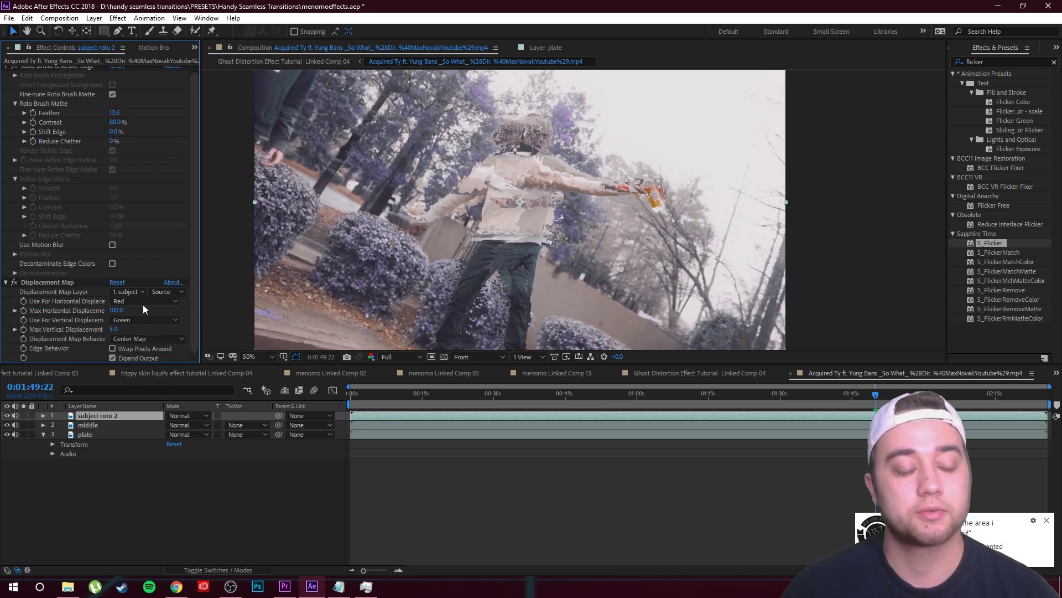
pyautogui.click(150, 321)
pyautogui.click(152, 393)
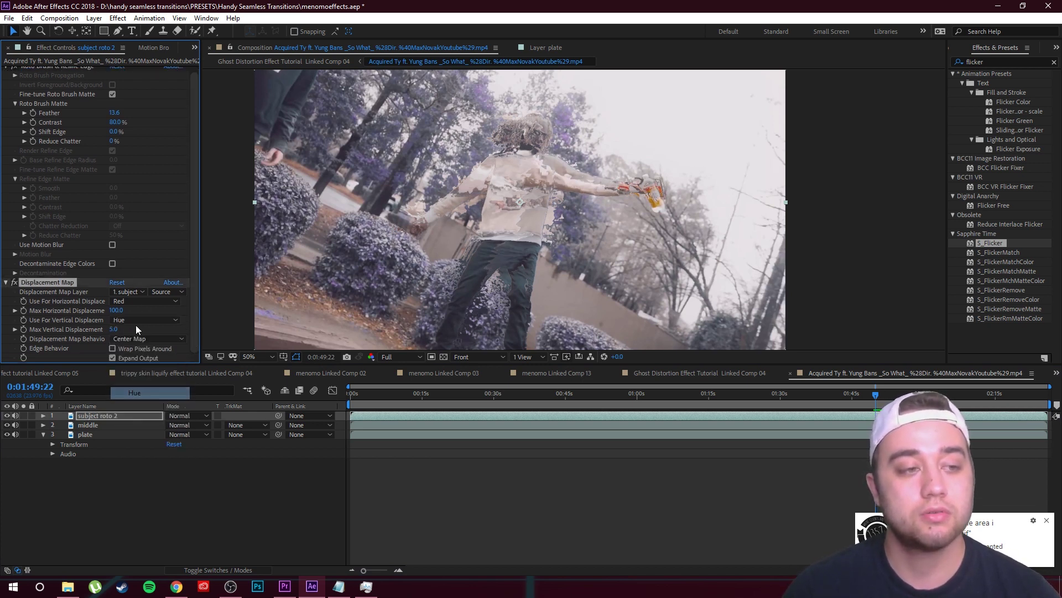
pyautogui.click(152, 301)
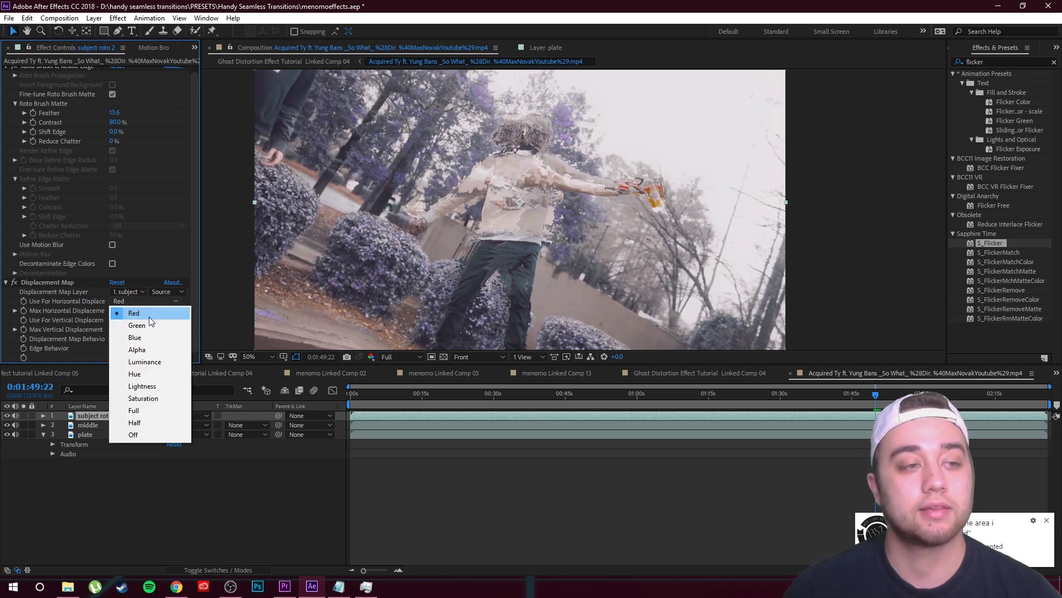
pyautogui.click(156, 431)
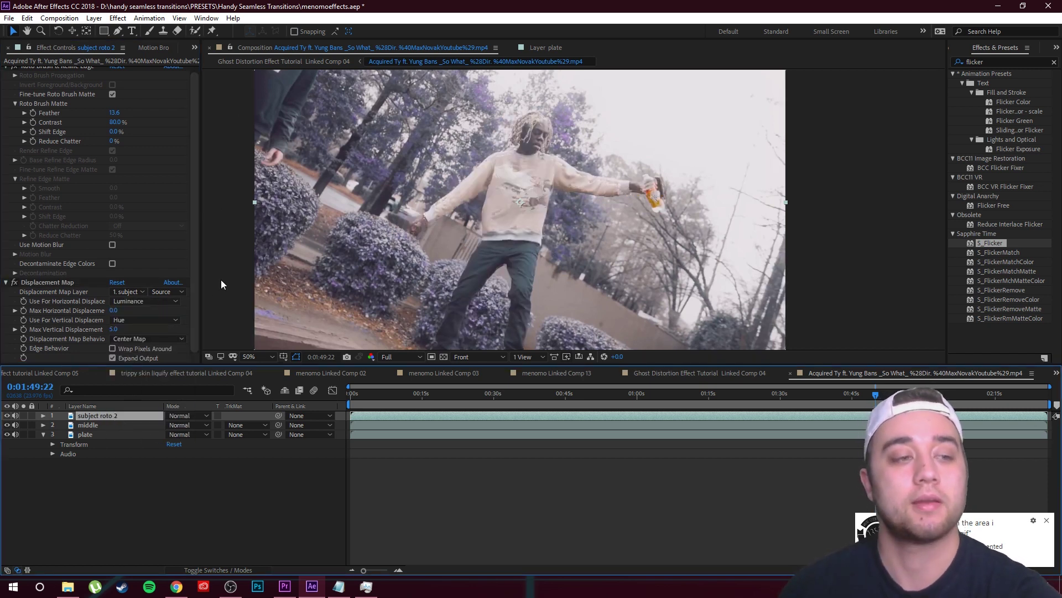
# Set the Displacement Map's maximum vertical displacement to 0 with a keyframe at 0:01:49:22 on subject roto 2, and preview the playback
pyautogui.click(114, 329)
pyautogui.write('0')
pyautogui.press('Return')
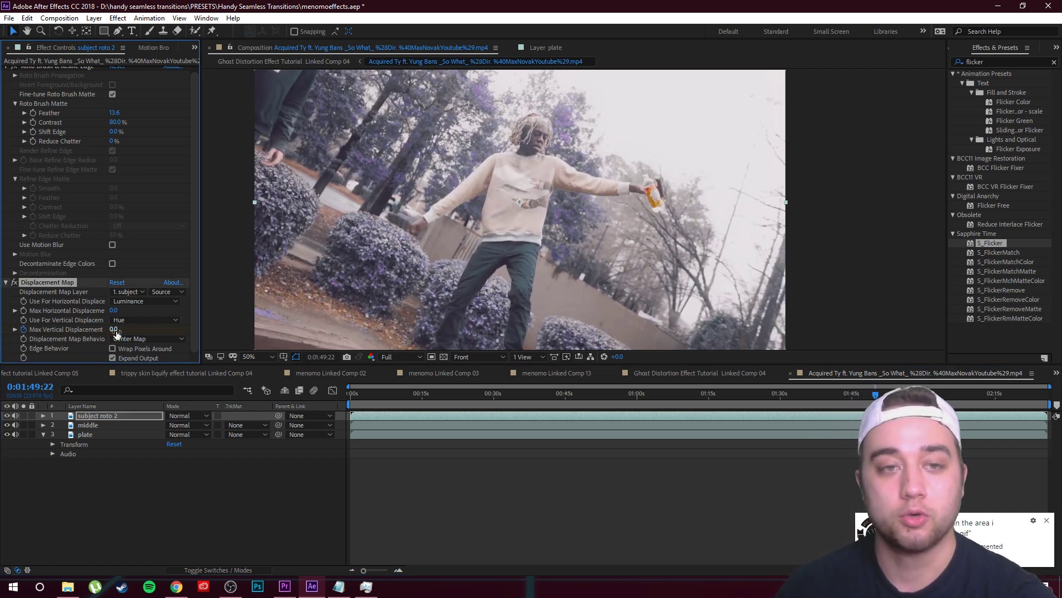
pyautogui.press('space')
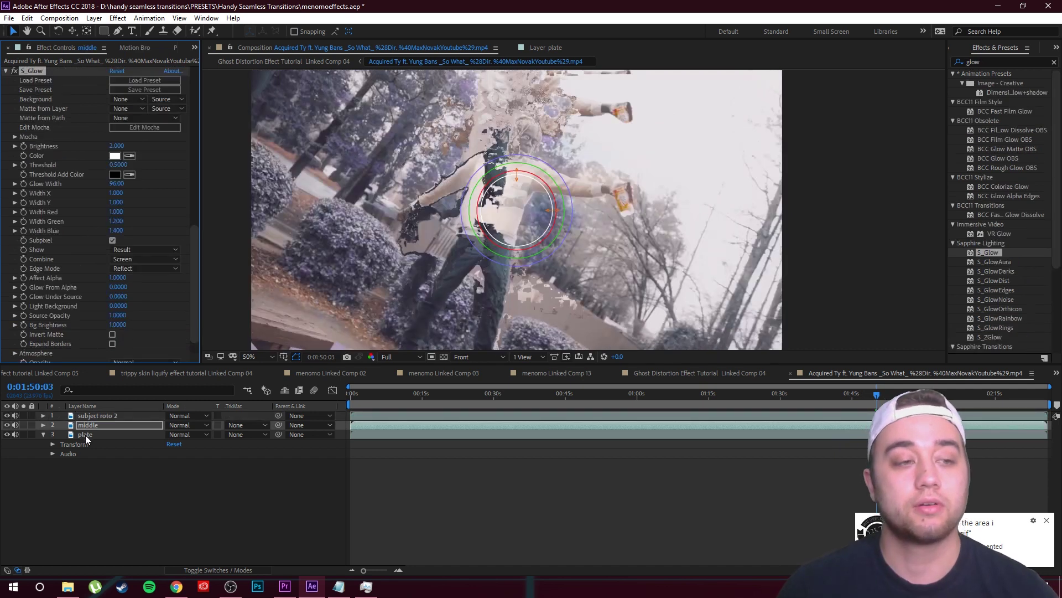
# Apply the S_DistortRGB effect to the plate layer
pyautogui.click(86, 434)
pyautogui.click(198, 535)
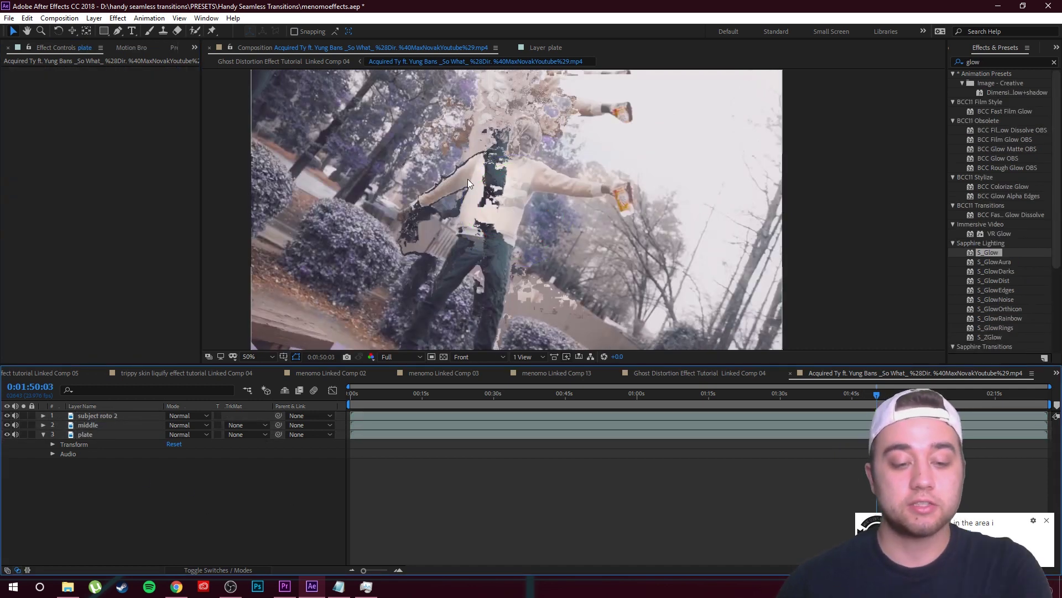
pyautogui.scroll(-2, 446, 181)
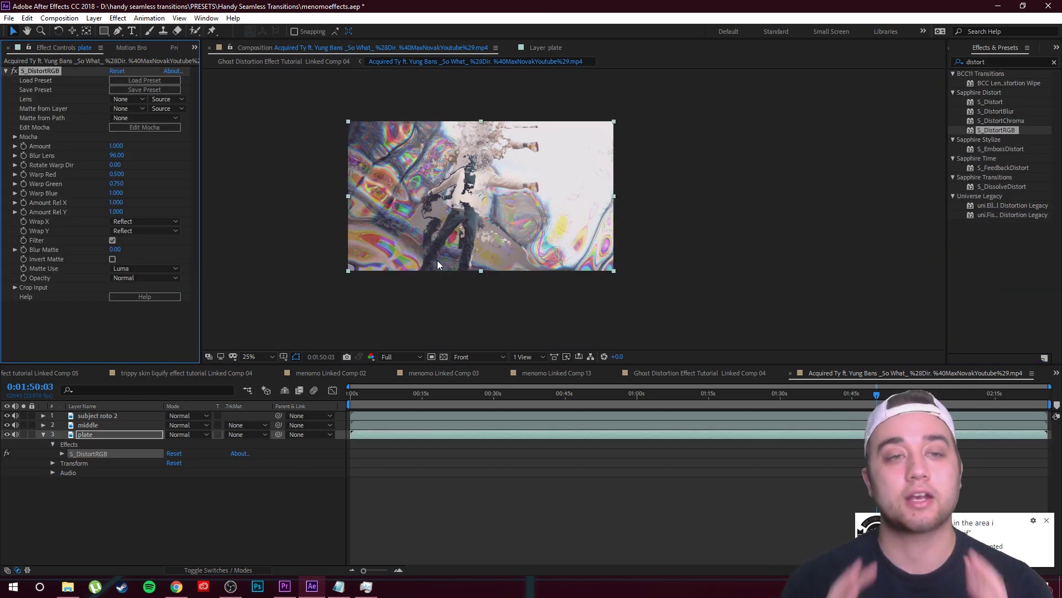
# Turn off the S_DistortRGB effect on the plate layer and go back two frames to 0:01:50:01
pyautogui.click(14, 71)
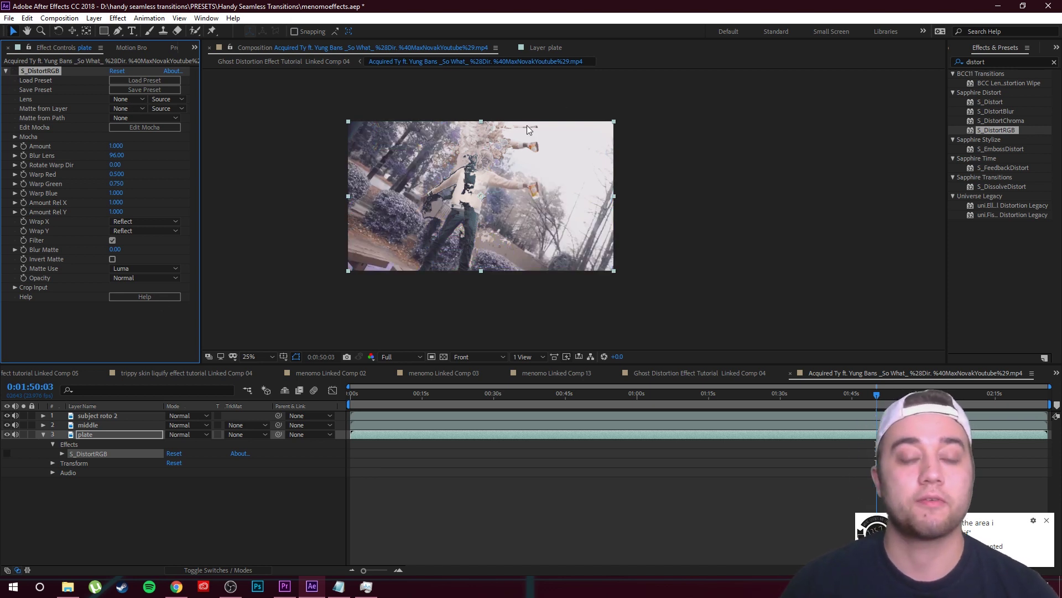
pyautogui.scroll(2, 477, 148)
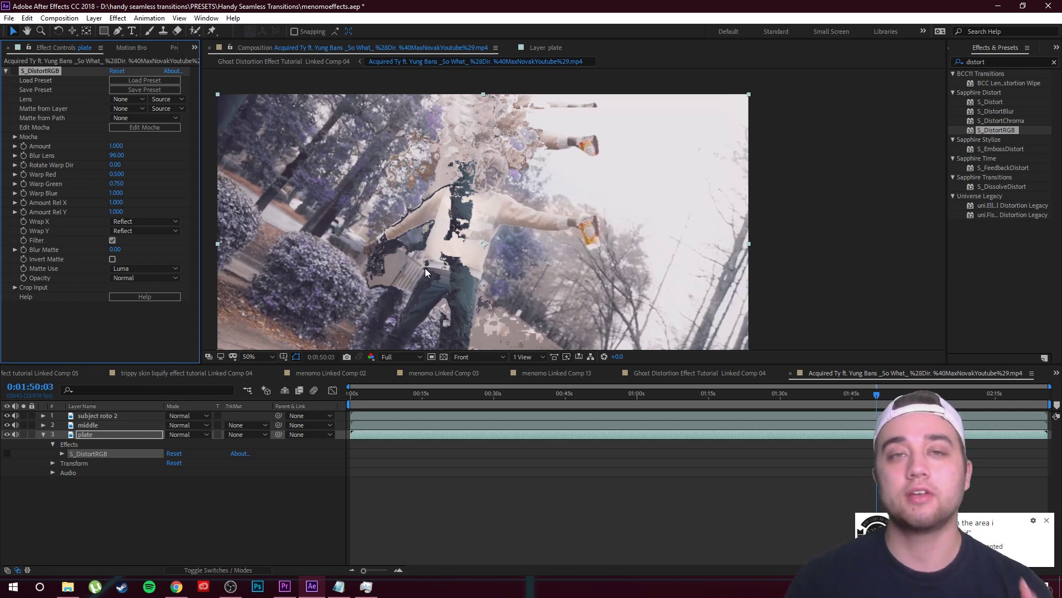
pyautogui.press('pageup')
pyautogui.press('pageup')
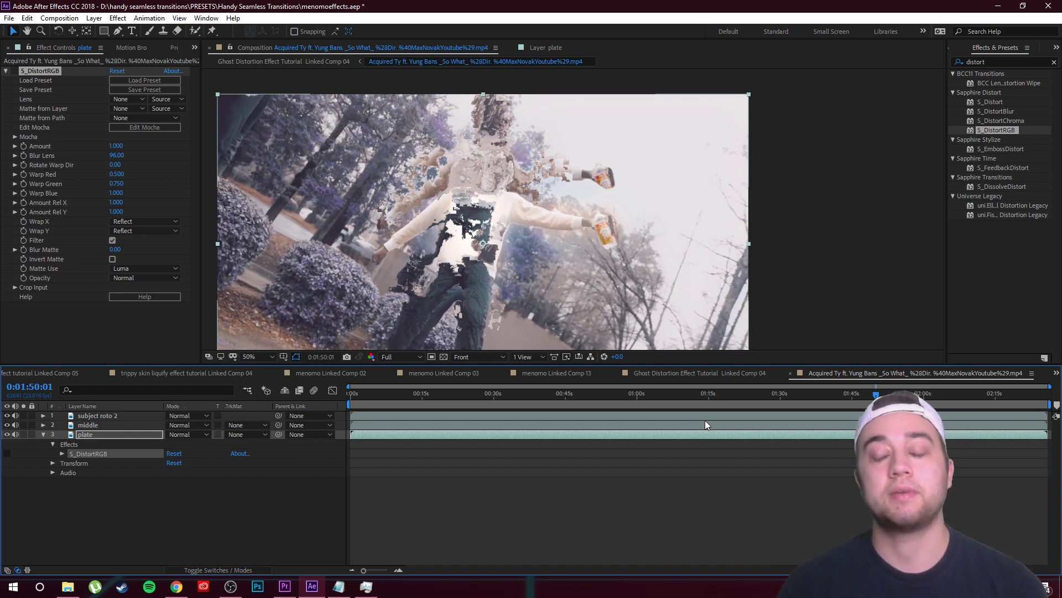